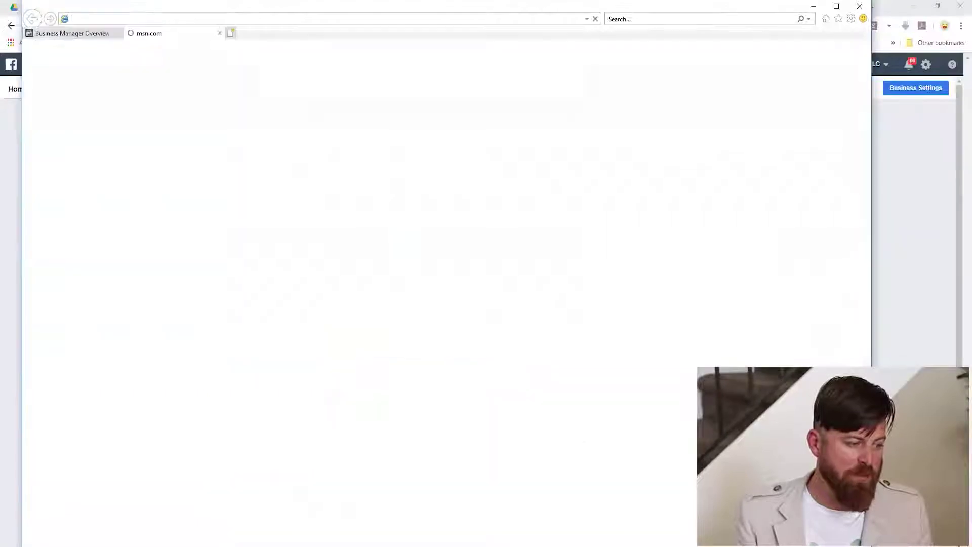
- Search Google for "facebook ads", look through the results, and close the extra browser window
type("facebook ads")
key("Return")
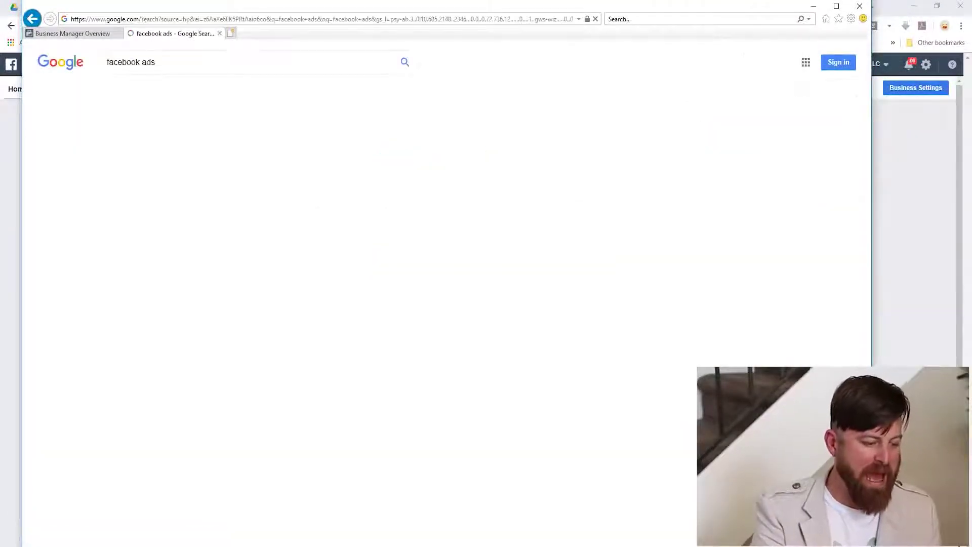
scroll(243, 304, "down", 2)
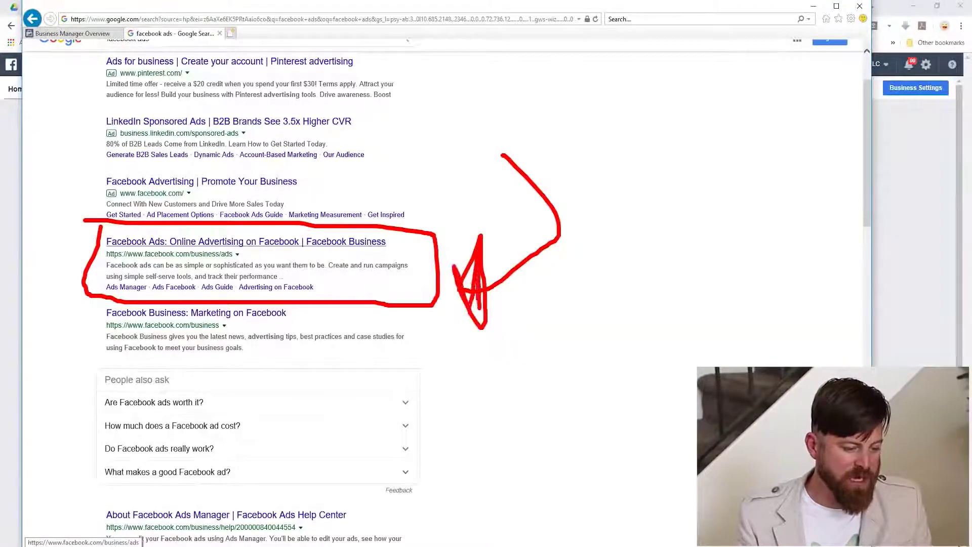
key("ctrl+w")
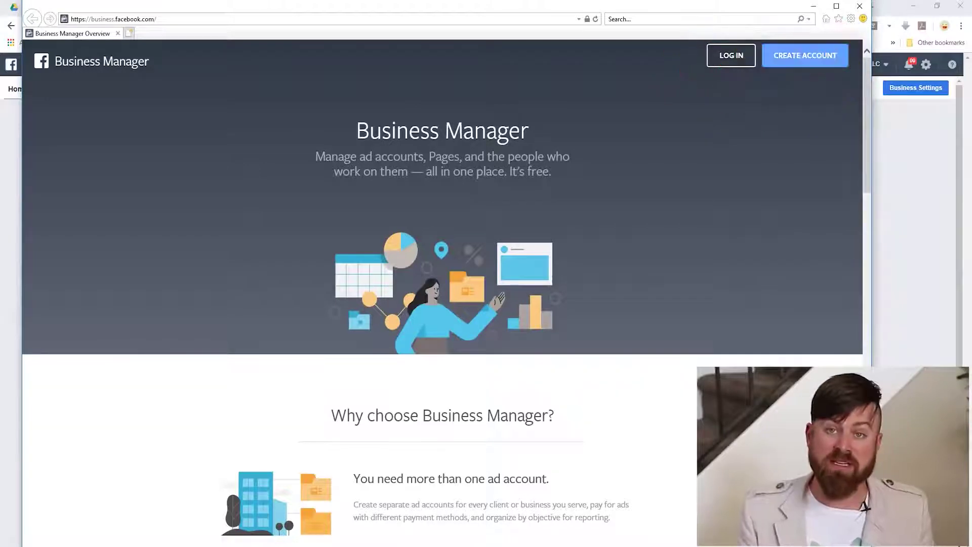
left_click(860, 6)
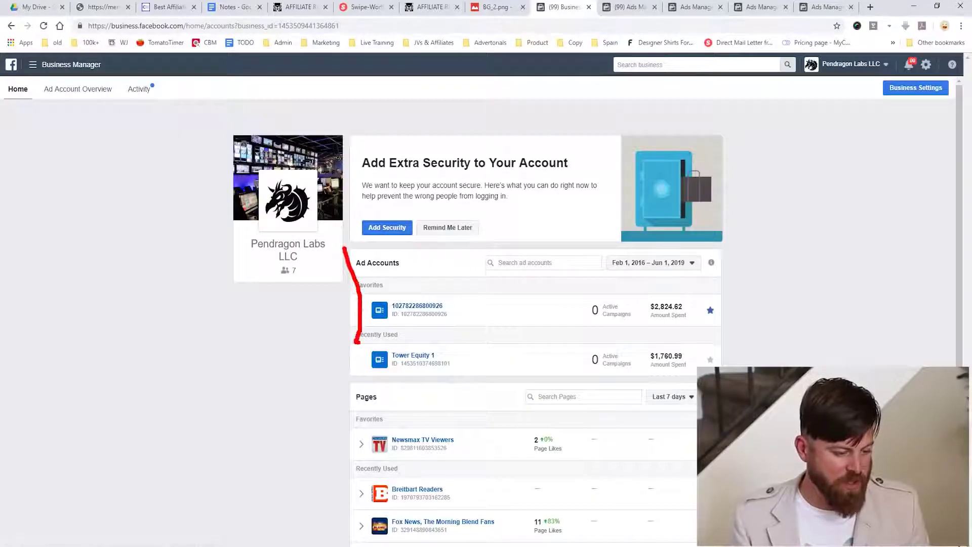
mouse_move(357, 343)
left_mouse_down()
mouse_move(722, 350)
mouse_move(724, 253)
mouse_move(349, 253)
left_mouse_up()
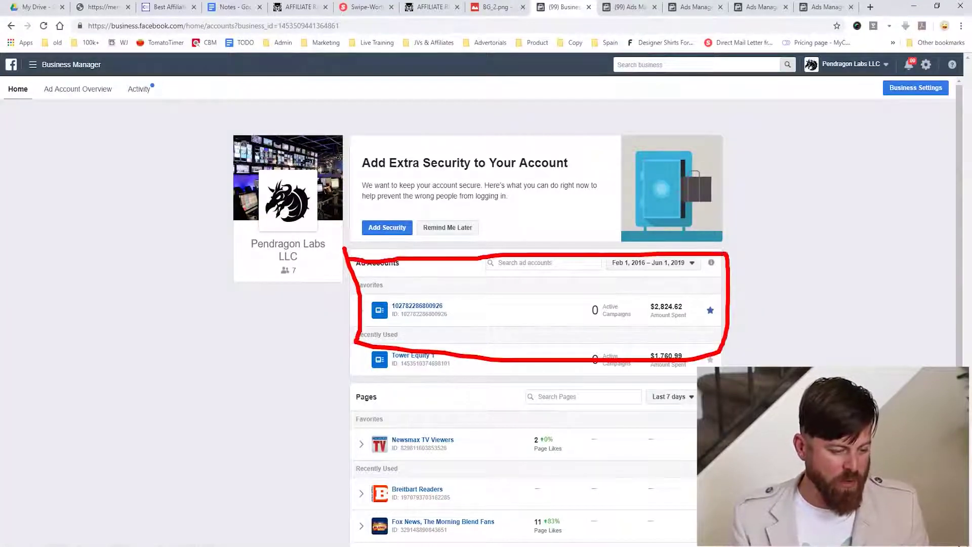
mouse_move(742, 156)
left_mouse_down()
mouse_move(790, 288)
mouse_move(768, 283)
left_mouse_up()
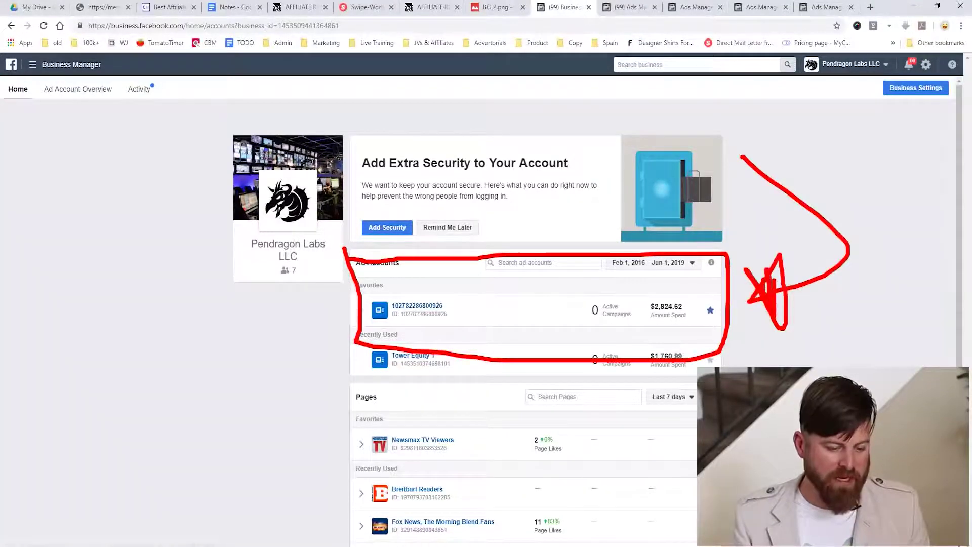
key("Escape")
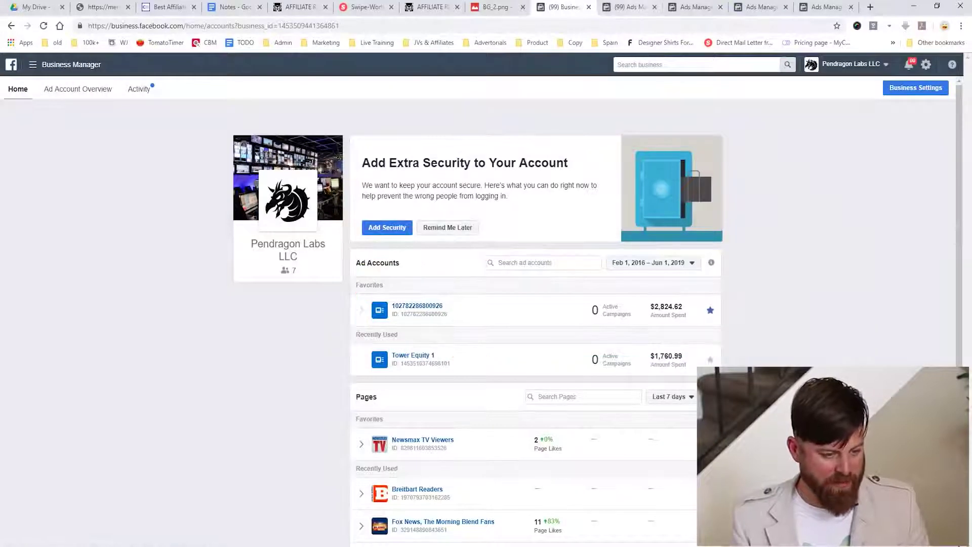
- Switch to the Ads Manager campaign creation page and choose Traffic as the new campaign's marketing objective
key("ctrl+Tab")
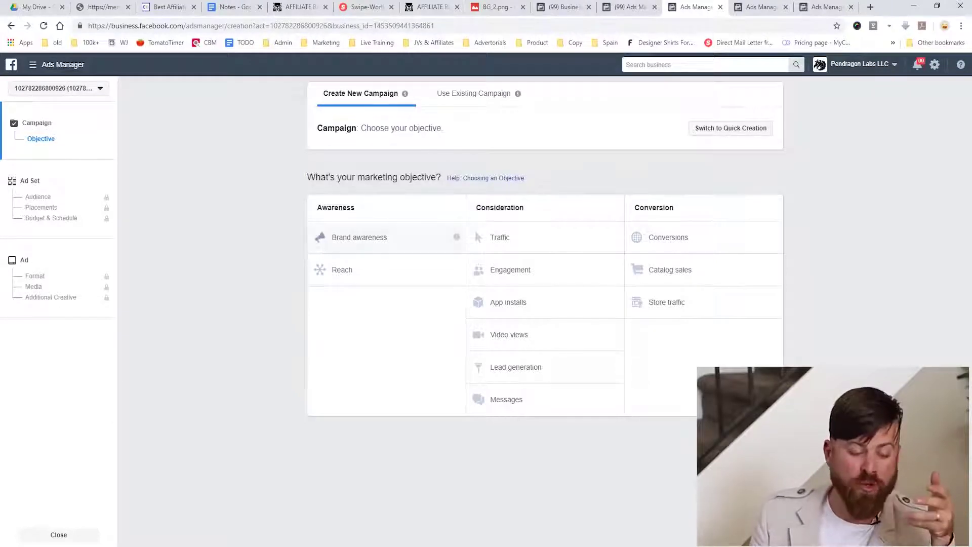
left_click_drag(400, 178, 431, 178)
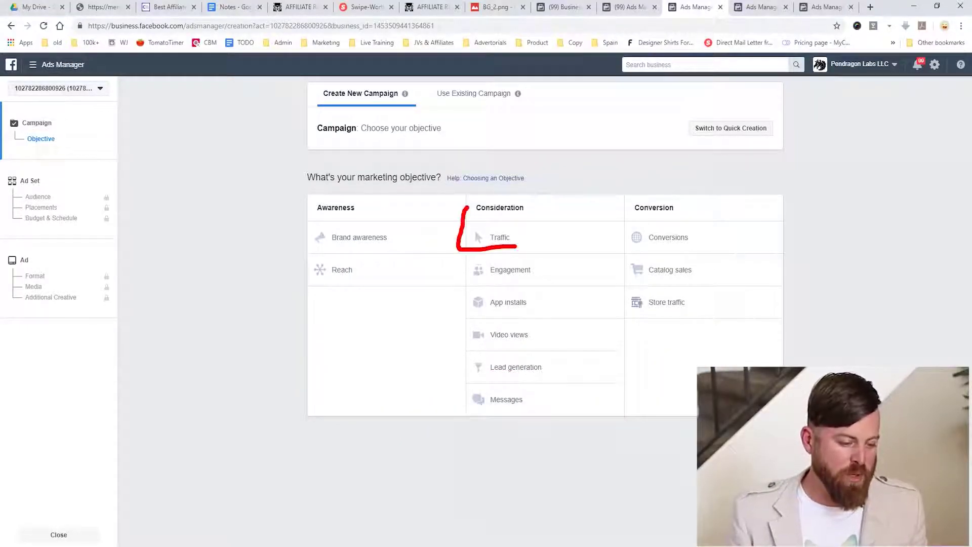
left_click(478, 237)
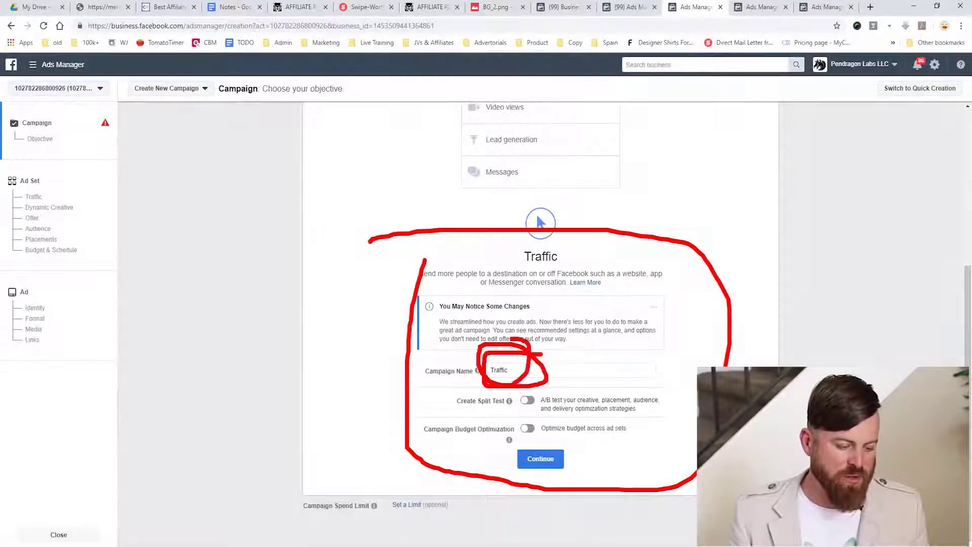
key("Escape")
left_click(540, 370)
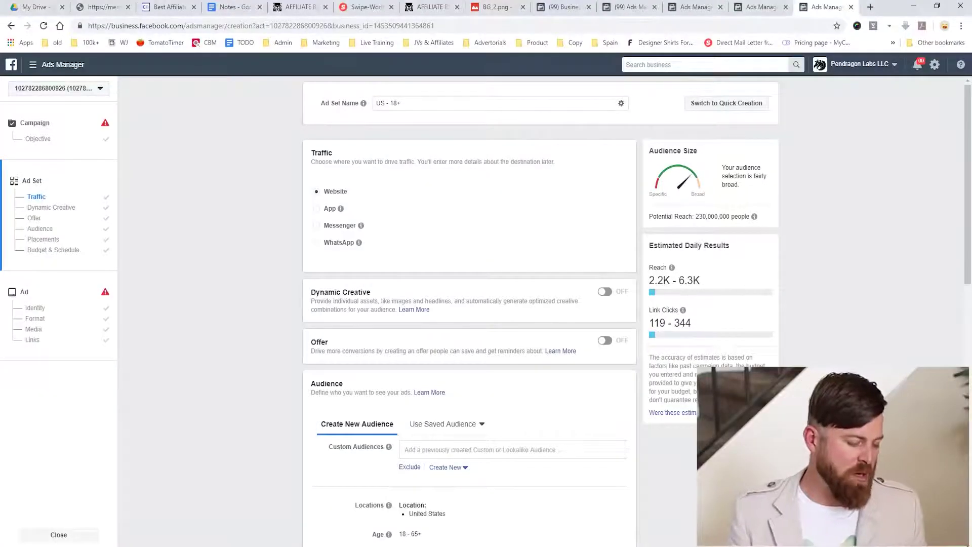
- Enlarge the ad set page to 175% and examine the traffic destination options
key("ctrl+plus")
key("ctrl+plus")
key("ctrl+plus")
key("ctrl+plus")
key("ctrl+plus")
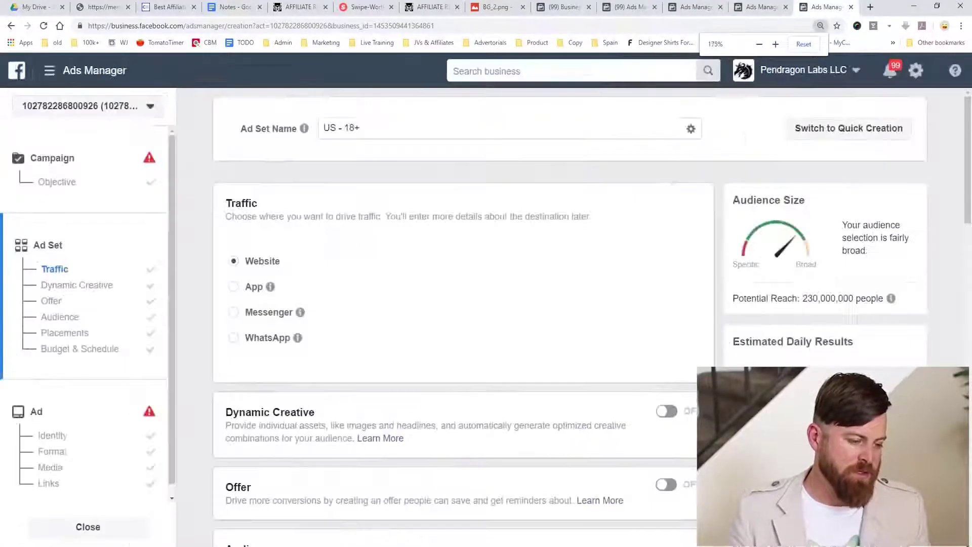
scroll(486, 325, "down", 1)
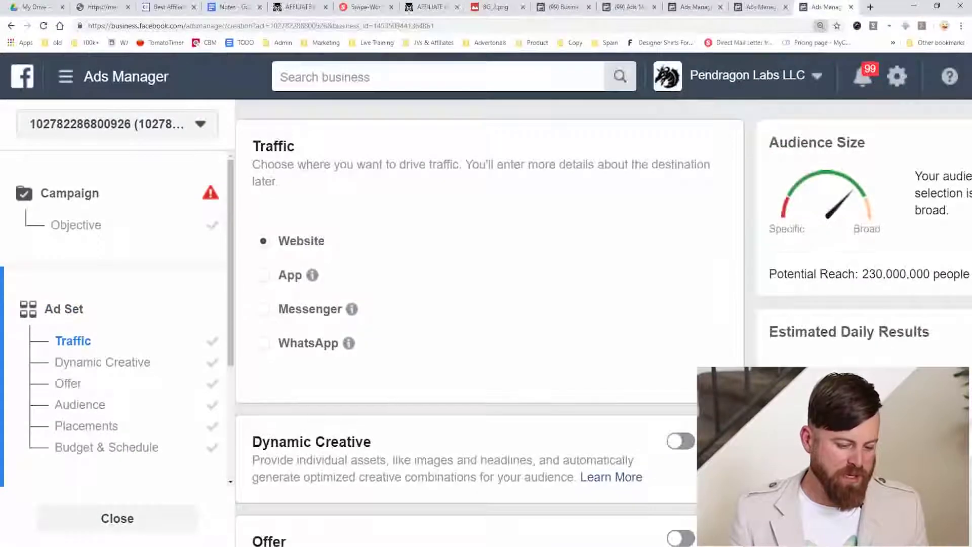
key("ctrl+minus")
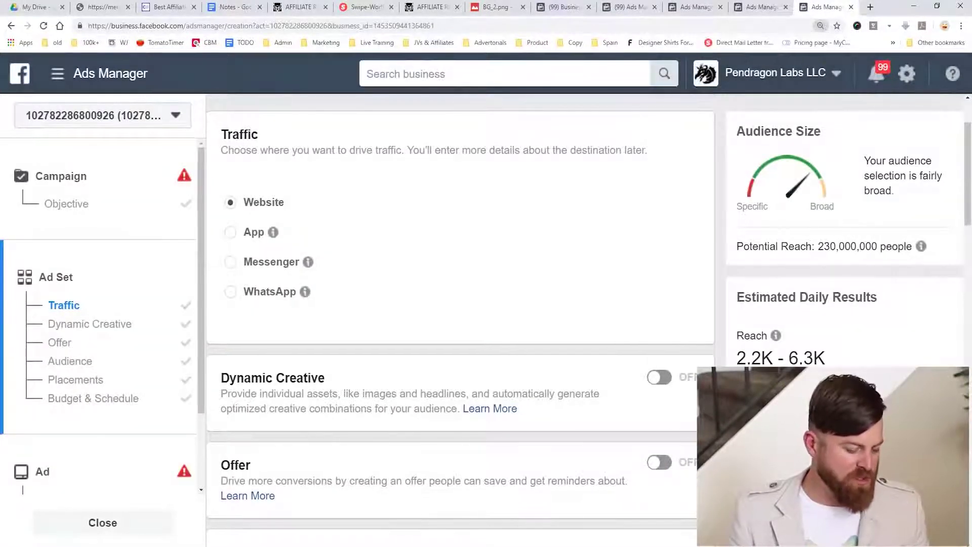
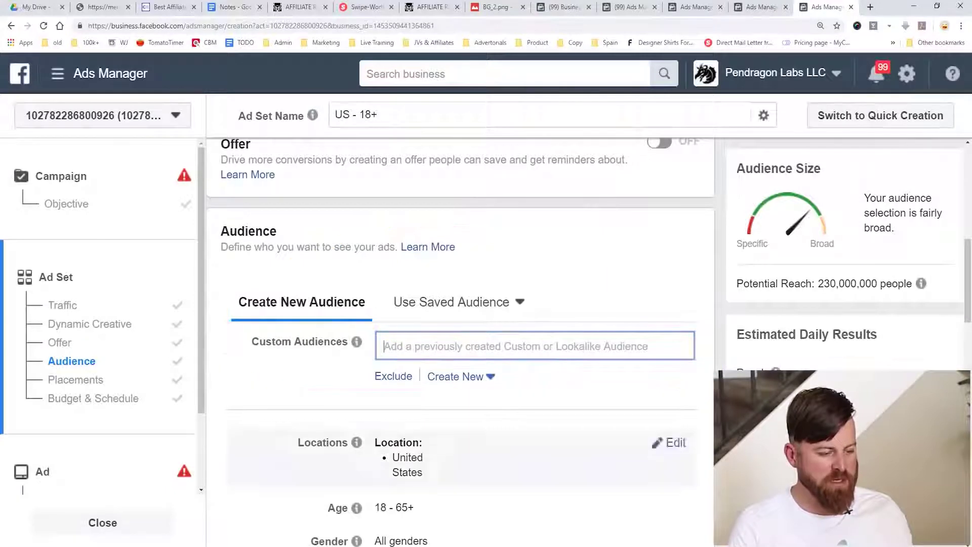
- Review the options for creating a new custom or lookalike audience and the list of saved audiences
left_click(456, 376)
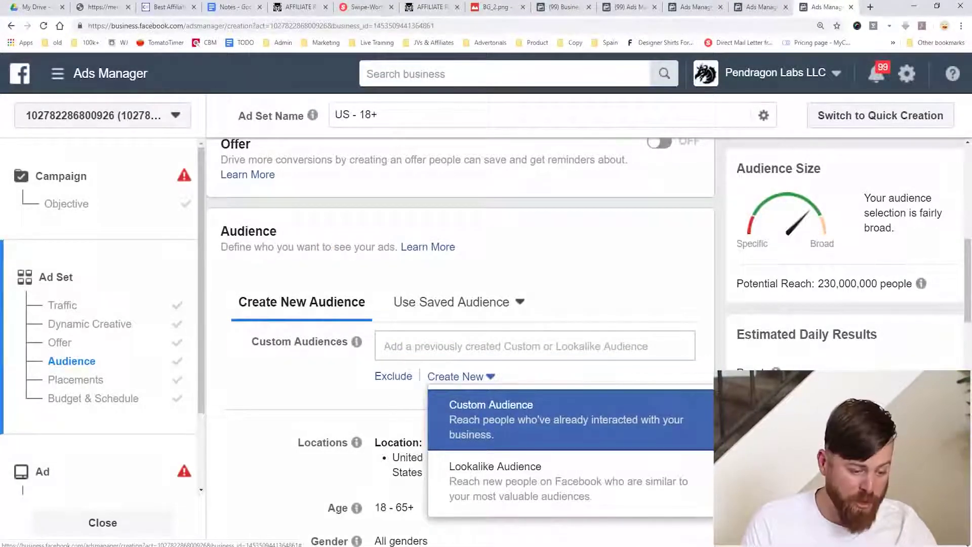
left_click(458, 303)
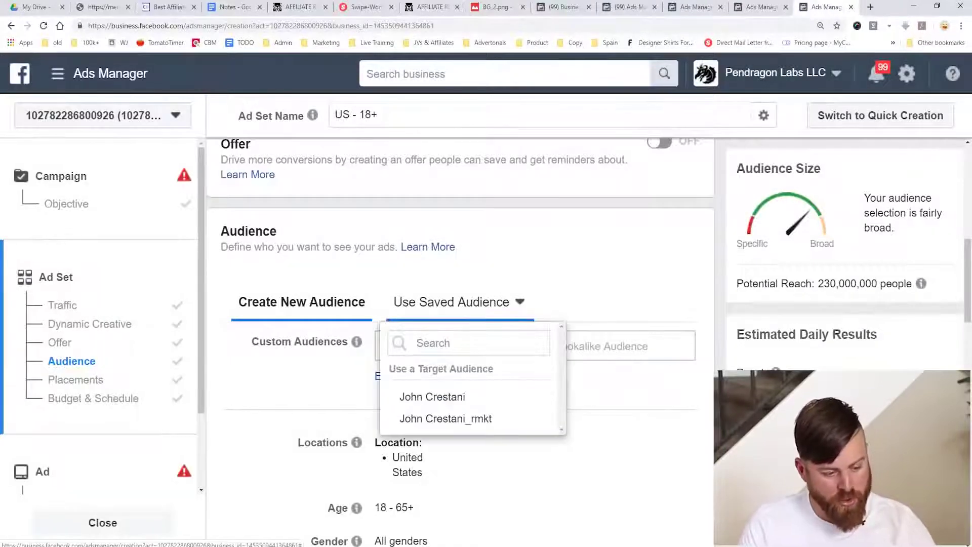
mouse_move(448, 397)
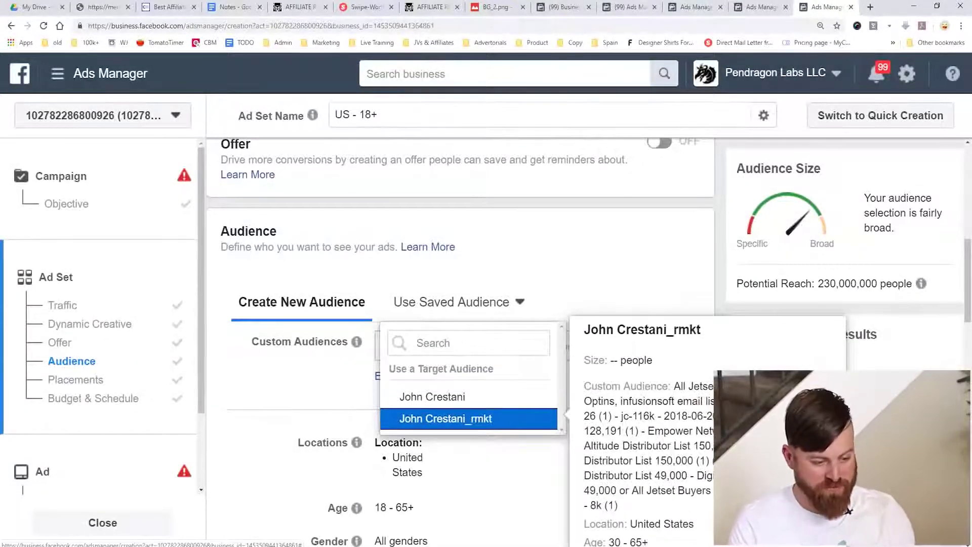
scroll(446, 350, "down", 1)
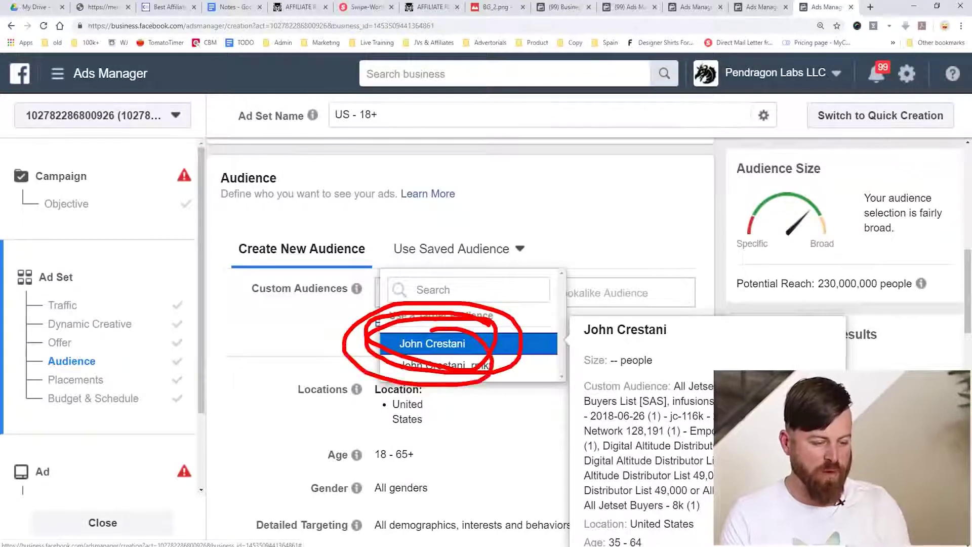
key("Escape")
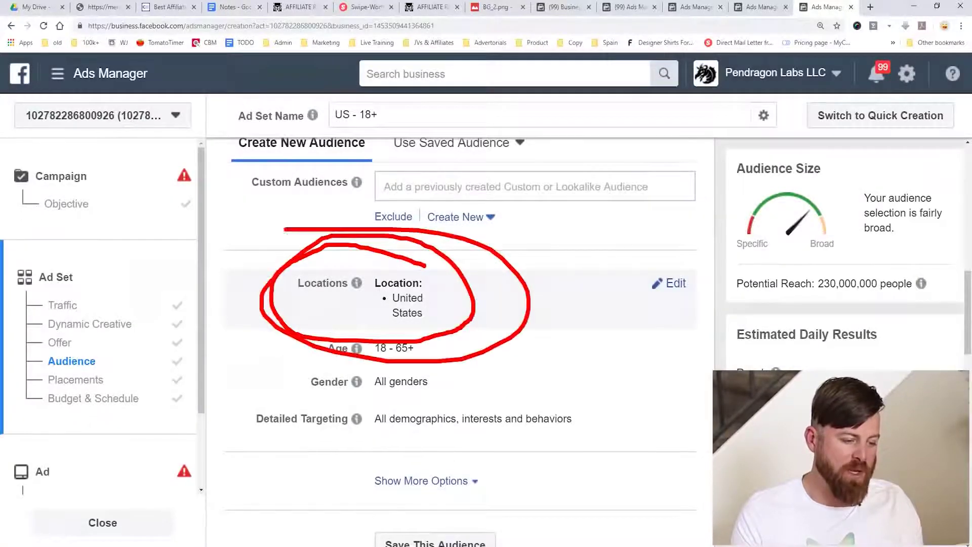
- Edit the audience's locations and include Australia, New Zealand and Canada as countries
left_click(674, 284)
scroll(535, 334, "down", 2)
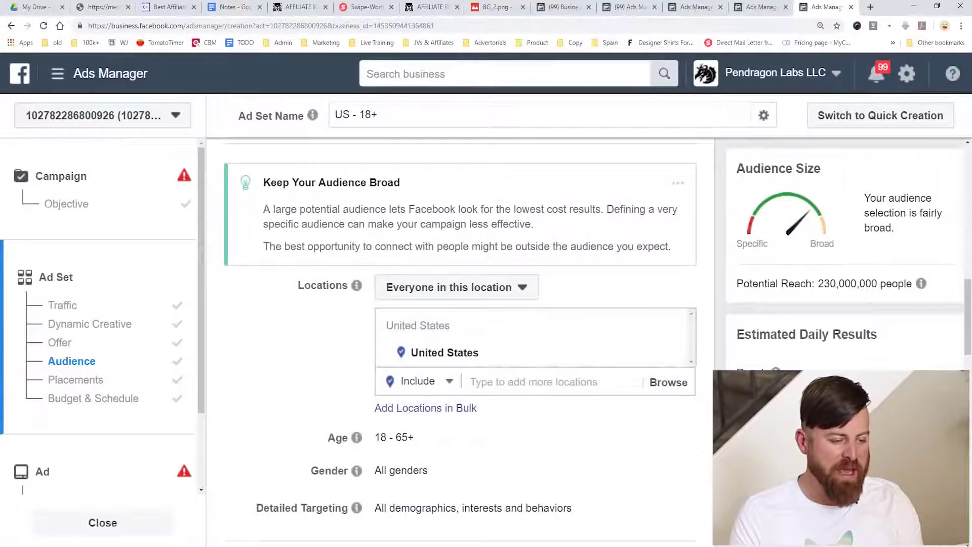
left_click(534, 382)
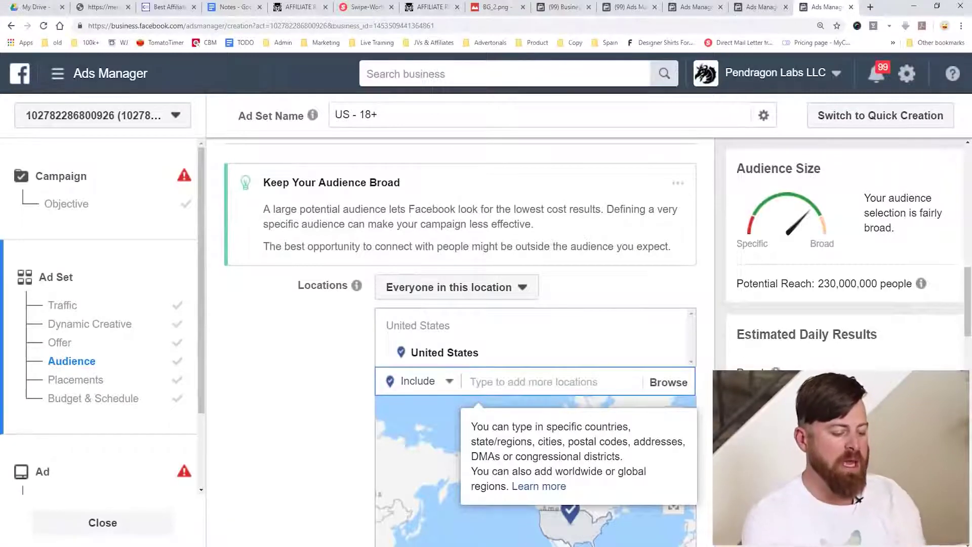
type("australia")
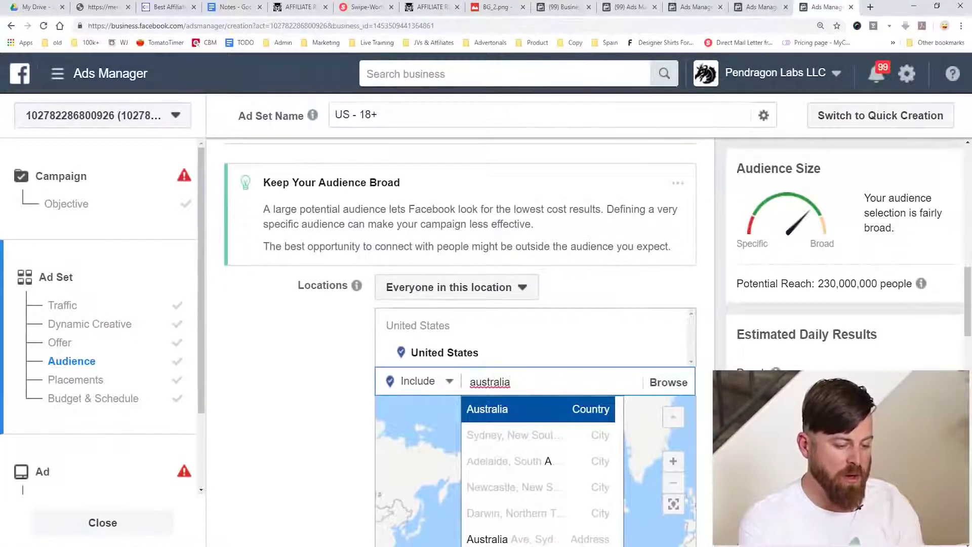
key("Return")
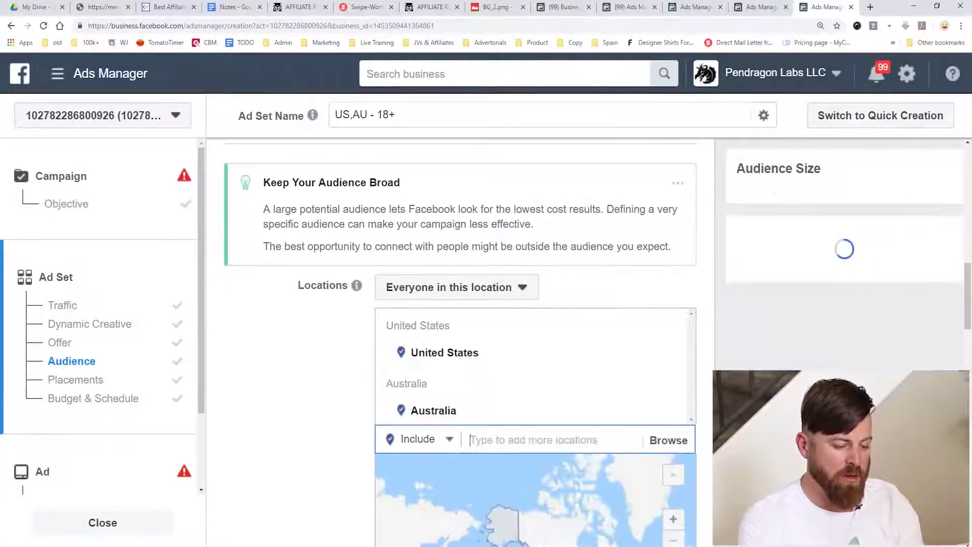
type("new zealand")
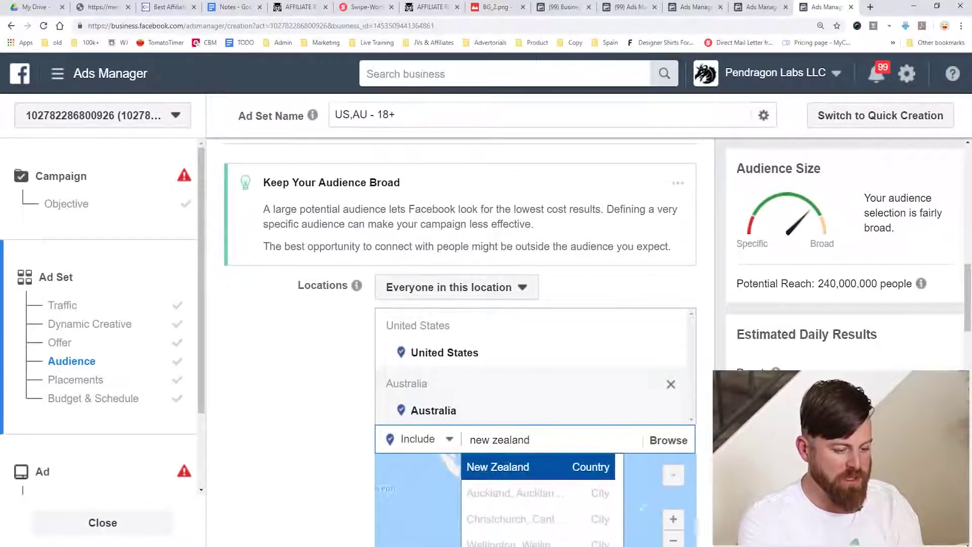
key("Return")
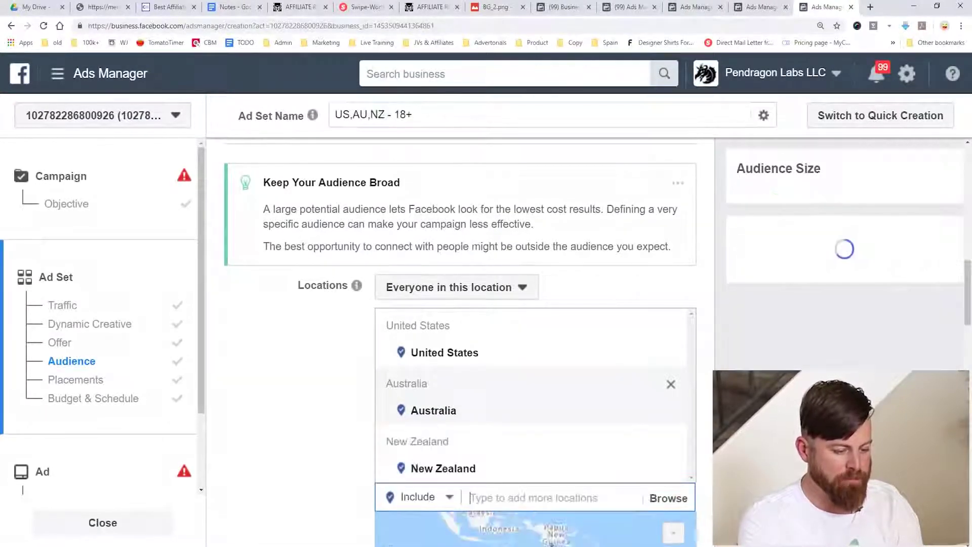
type("canada")
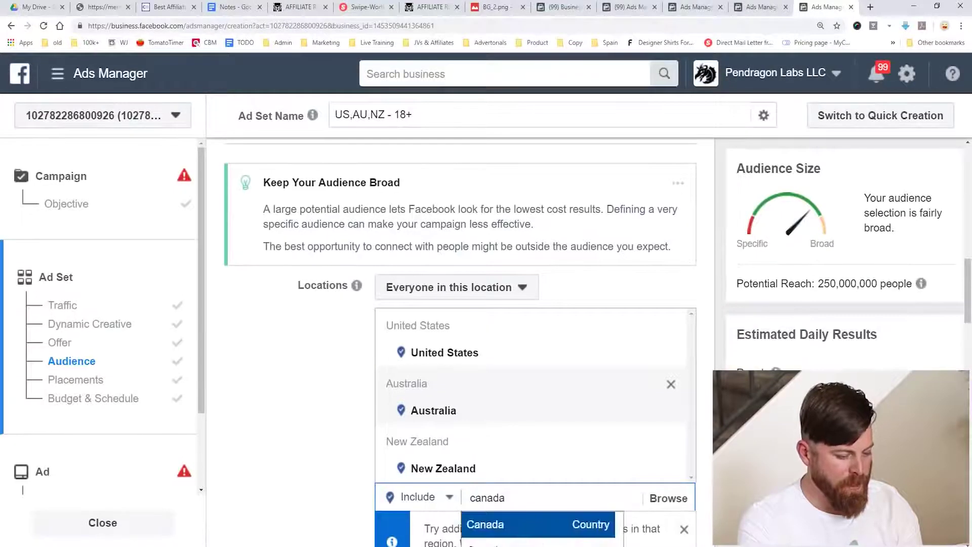
key("Return")
scroll(536, 402, "down", 2)
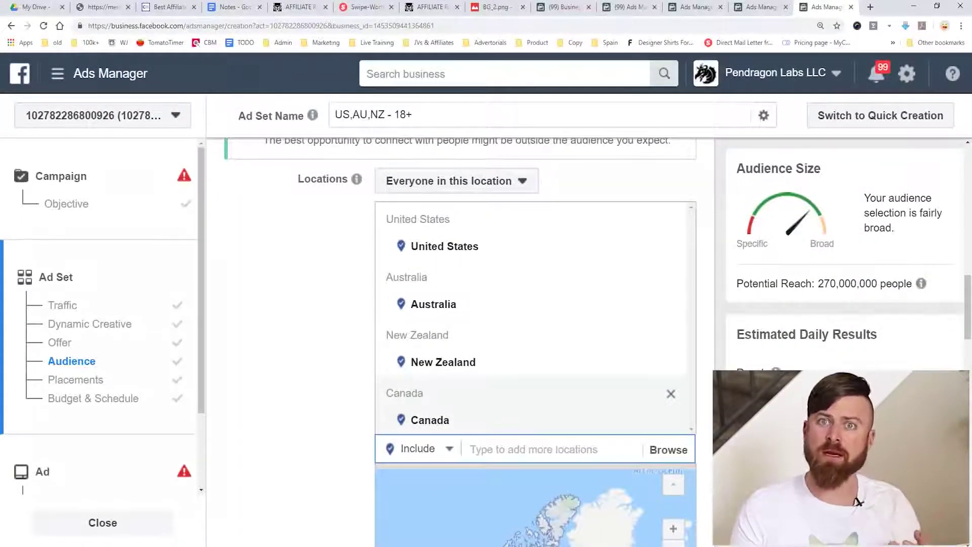
- Add The Bahamas, Puerto Rico and Jamaica to the audience's included locations
scroll(860, 503, "down", 1)
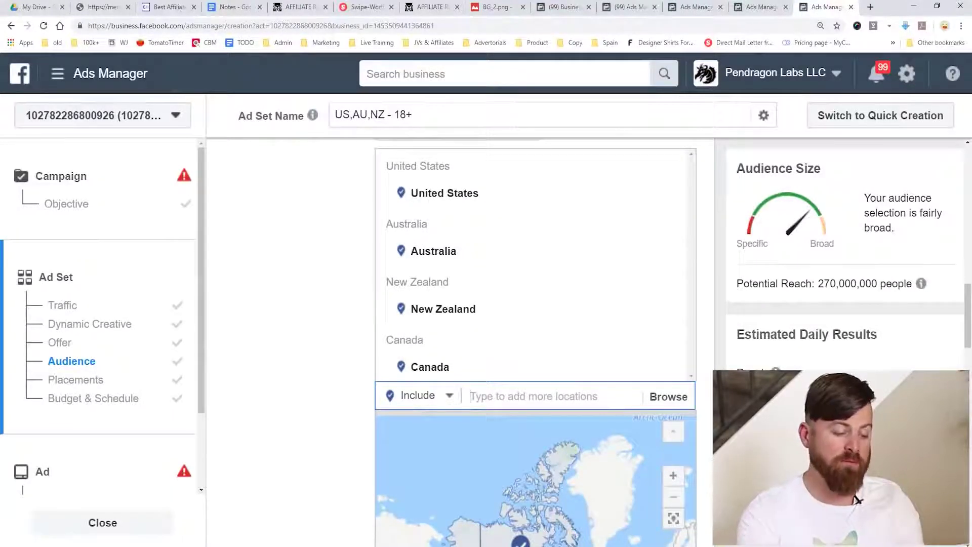
type("ba")
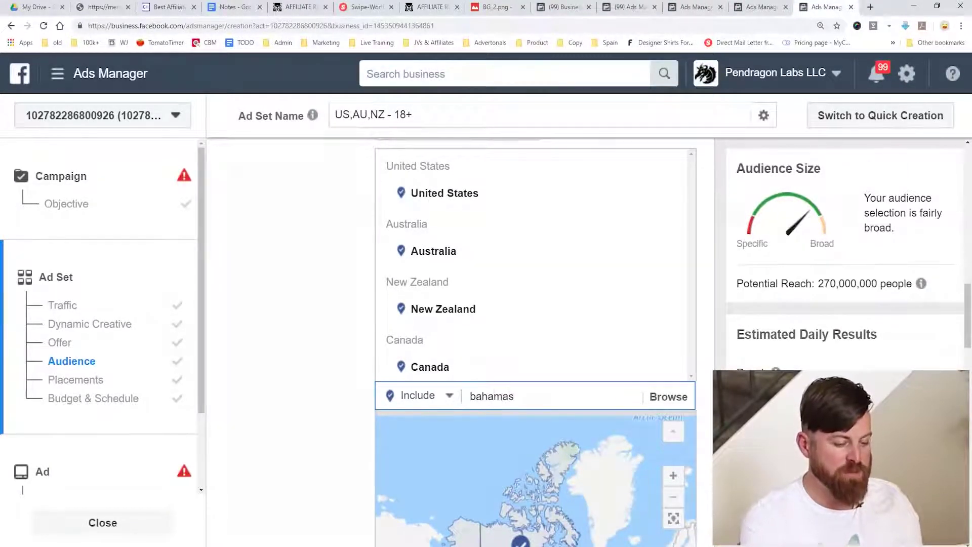
type("hamas")
key("Return")
type("puerto rico")
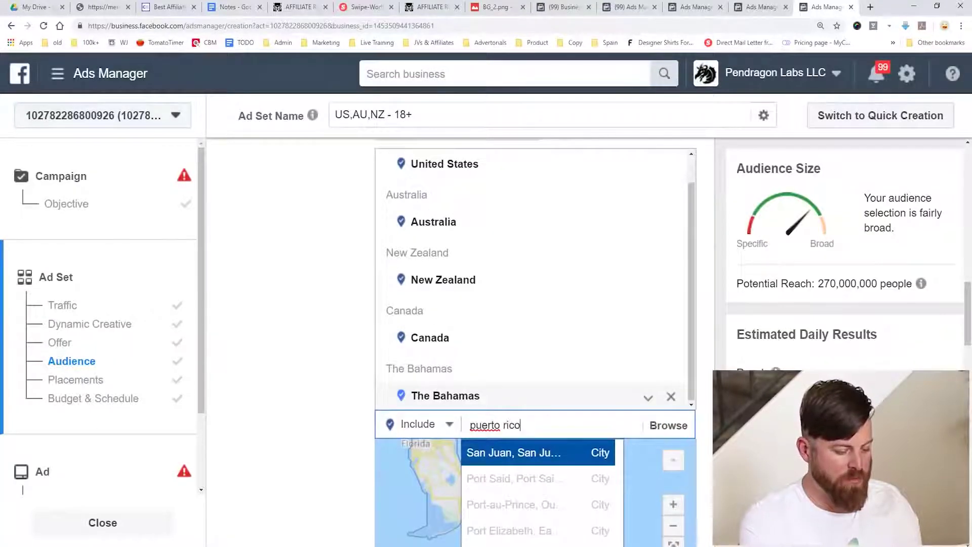
key("Return")
type("jamaica")
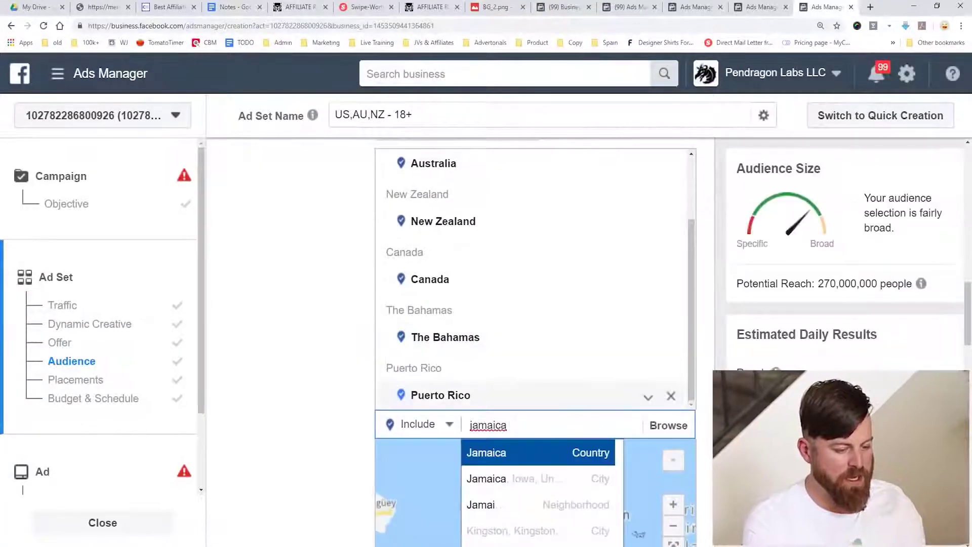
key("Return")
- Add Seychelles, Hong Kong and Singapore to the audience's included locations
type("seychelles")
key("Return")
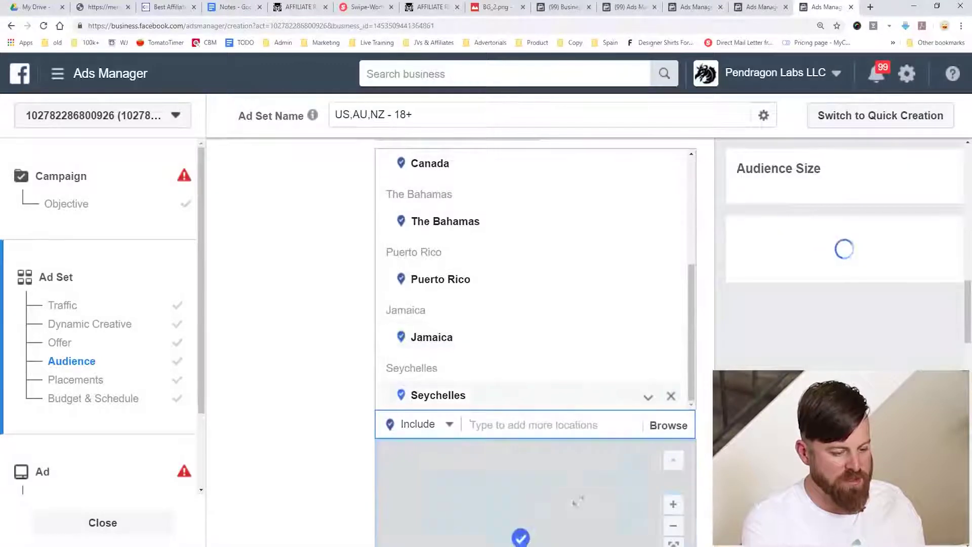
type("hong kong")
key("Return")
type("singapore")
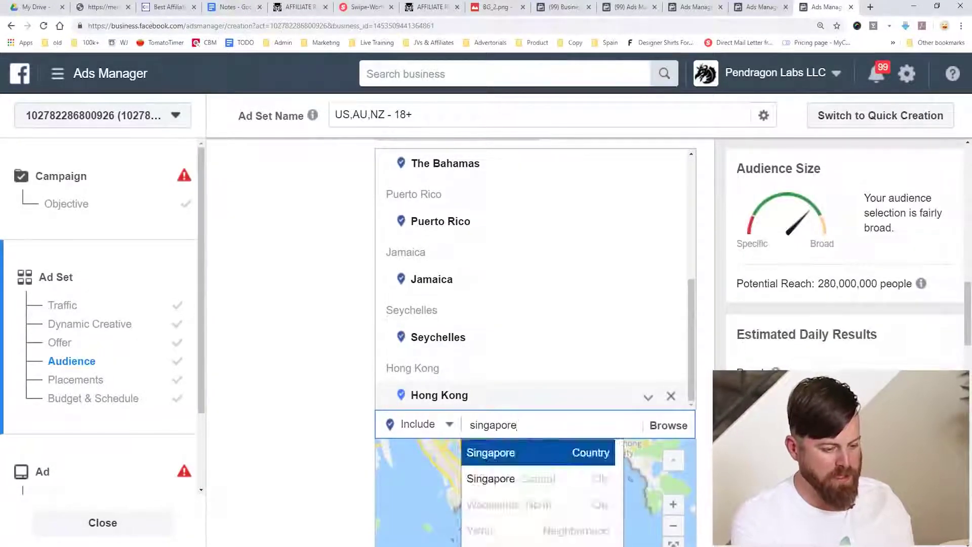
key("Return")
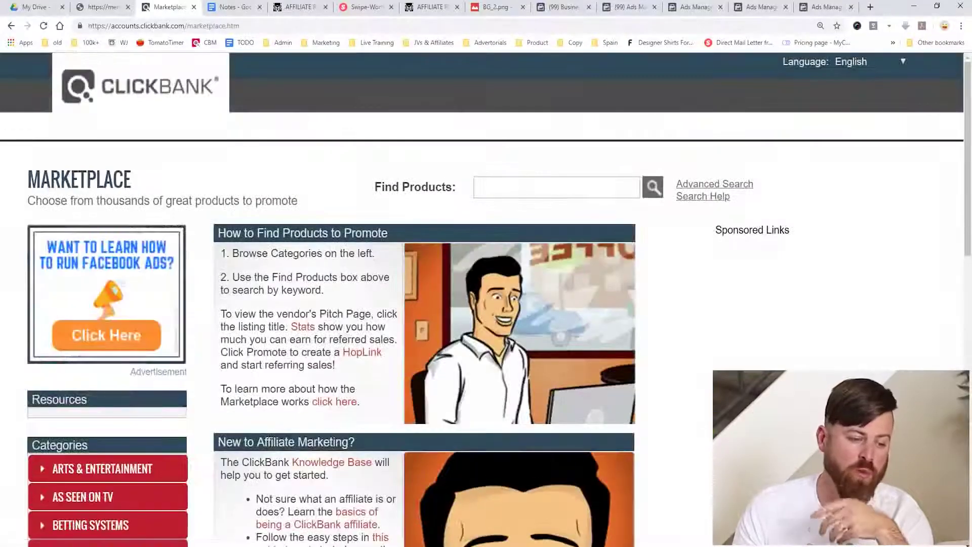
- Run a product search without keywords in the ClickBank marketplace and browse the offers down to Tedswoodworking
left_click(556, 187)
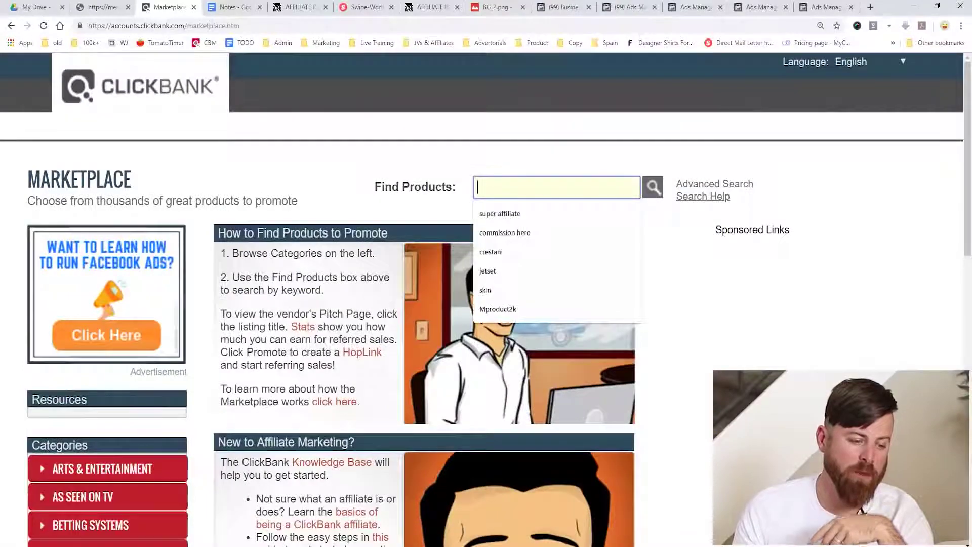
left_click(652, 187)
scroll(833, 498, "down", 13)
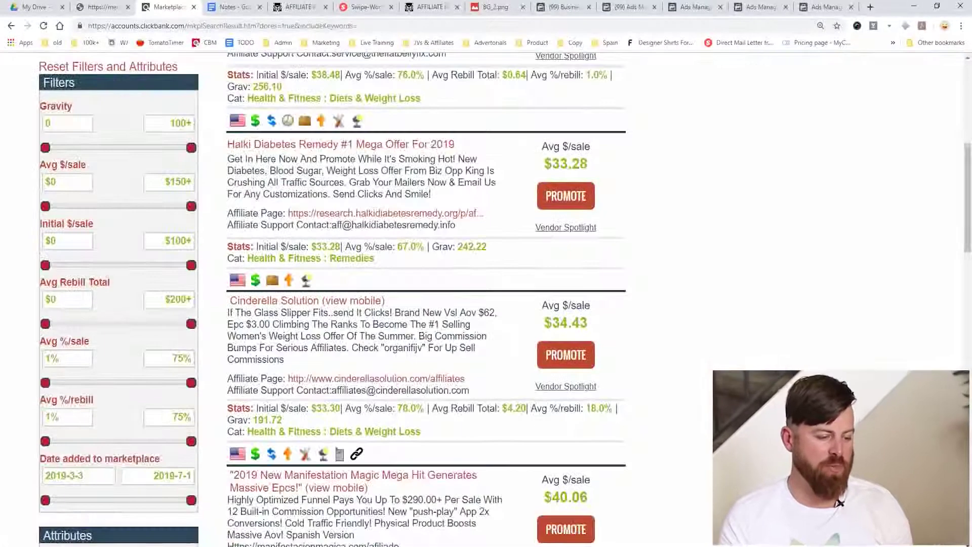
scroll(861, 511, "down", 9)
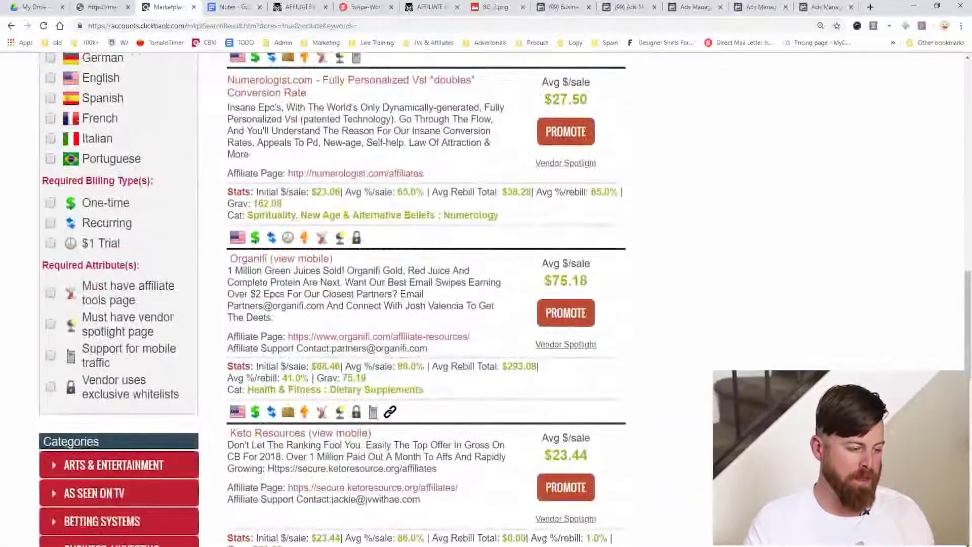
scroll(502, 299, "down", 5)
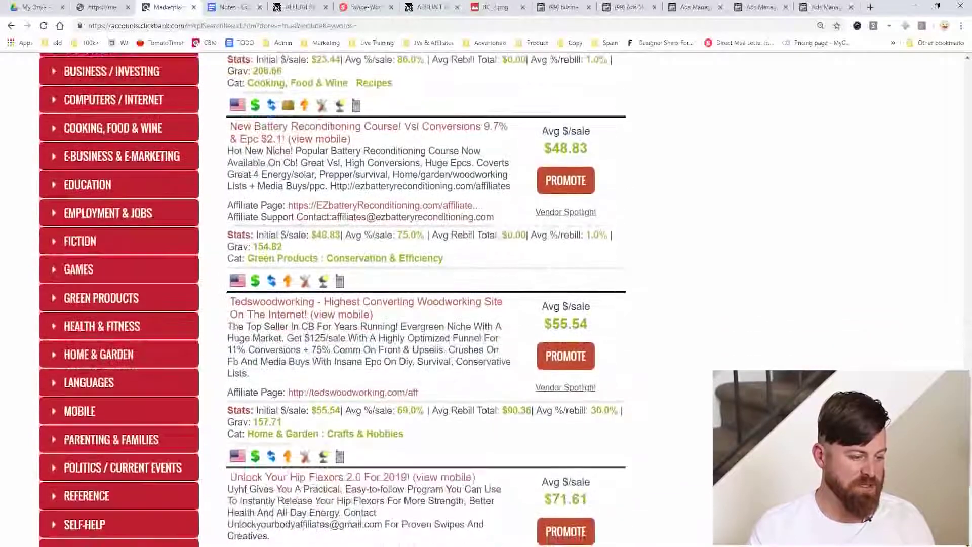
- Mark up the Tedswoodworking offer, outlining its average sale and rebill total and handwriting $145 beside it
mouse_move(219, 175)
left_mouse_down()
mouse_move(324, 357)
mouse_move(622, 359)
mouse_move(651, 206)
left_mouse_up()
left_click_drag(553, 175, 288, 174)
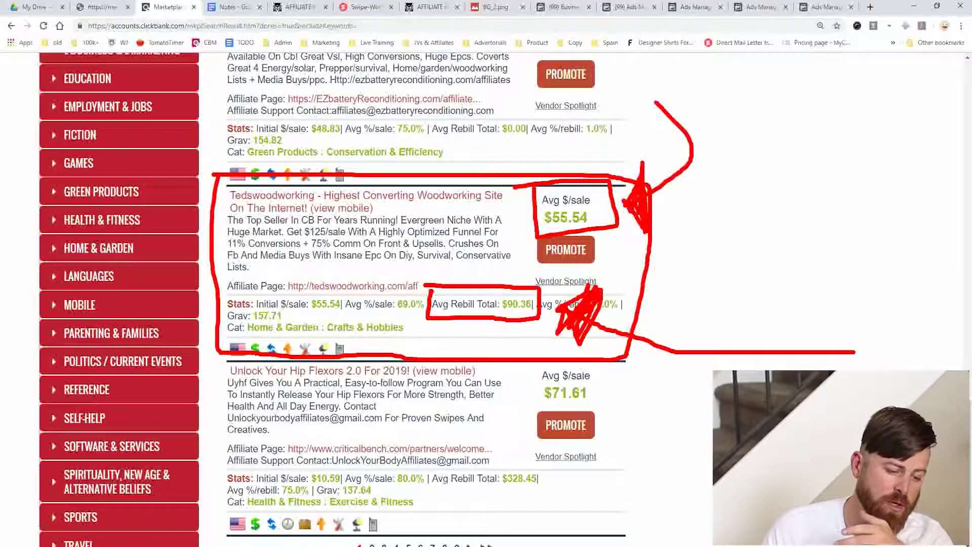
left_click_drag(879, 190, 838, 241)
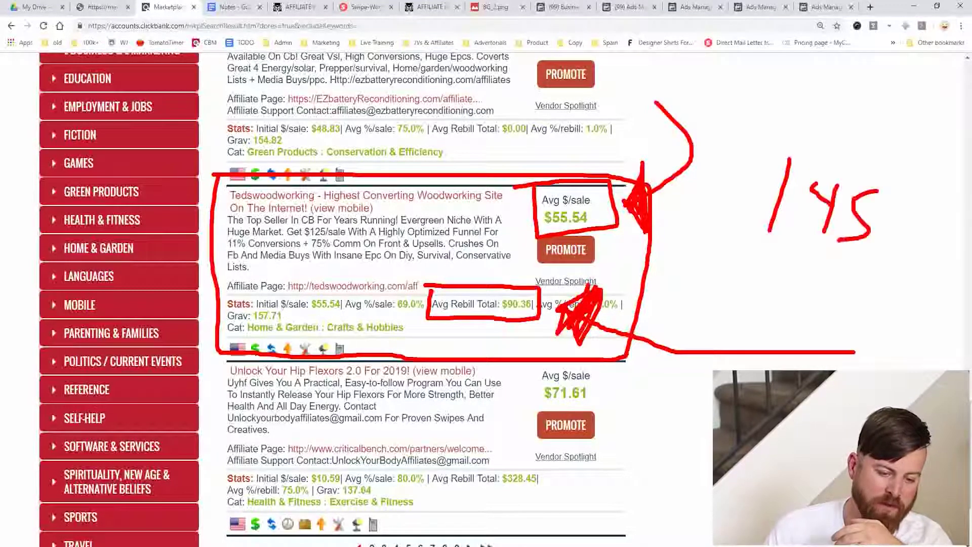
left_click_drag(765, 146, 664, 223)
left_click_drag(737, 118, 698, 231)
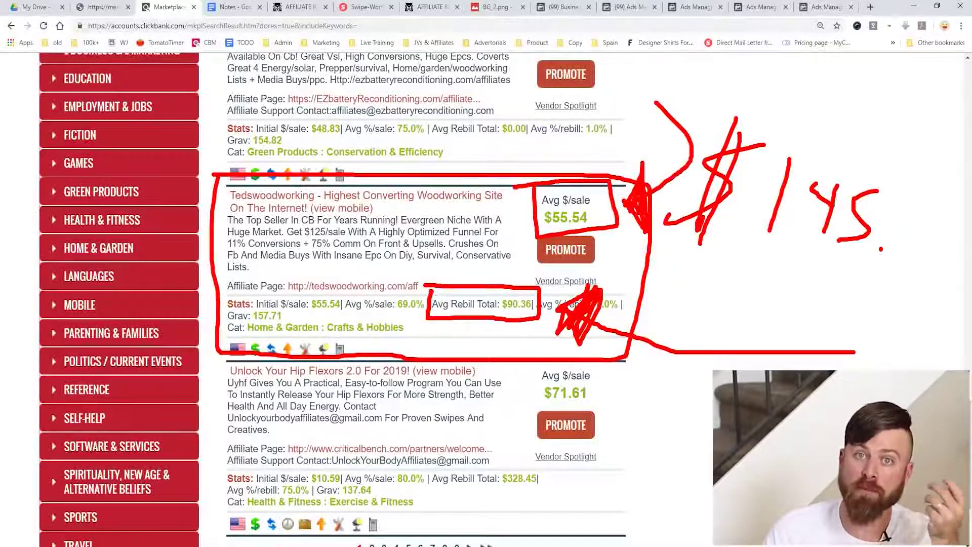
mouse_move(444, 262)
left_mouse_down()
mouse_move(317, 326)
mouse_move(442, 360)
mouse_move(200, 362)
left_mouse_up()
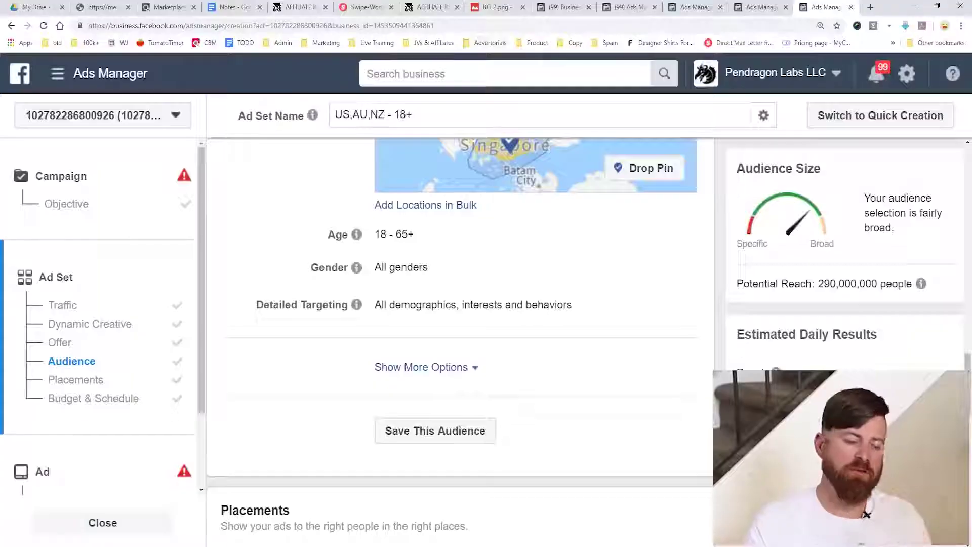
- Return to ClickBank, rerun the marketplace search without keywords and outline the Flat Belly Fix offer's average rebill total
left_click(168, 6)
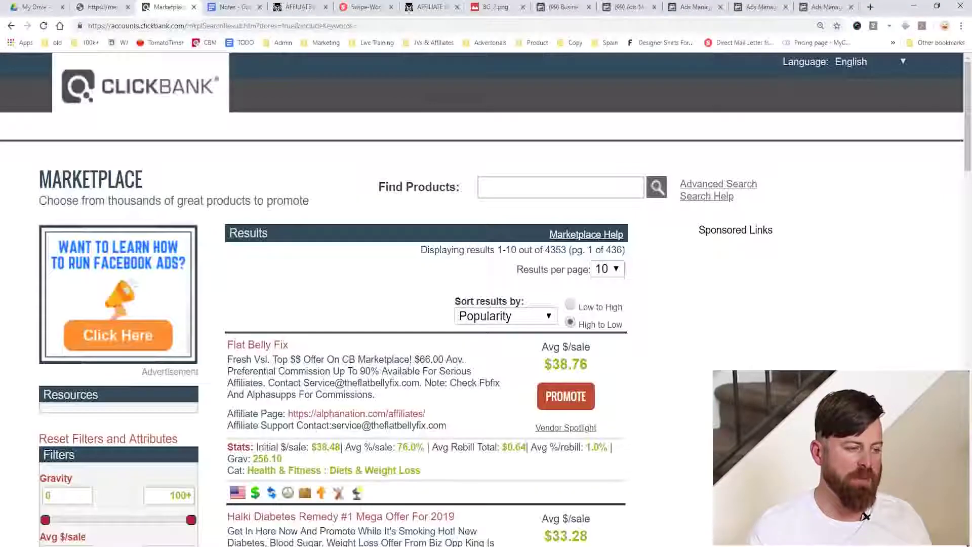
key("F5")
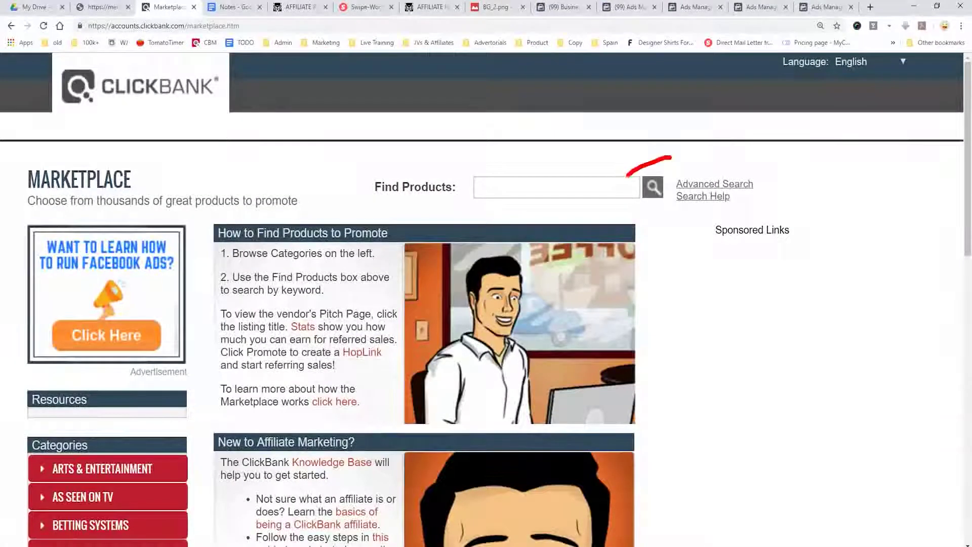
left_click(653, 188)
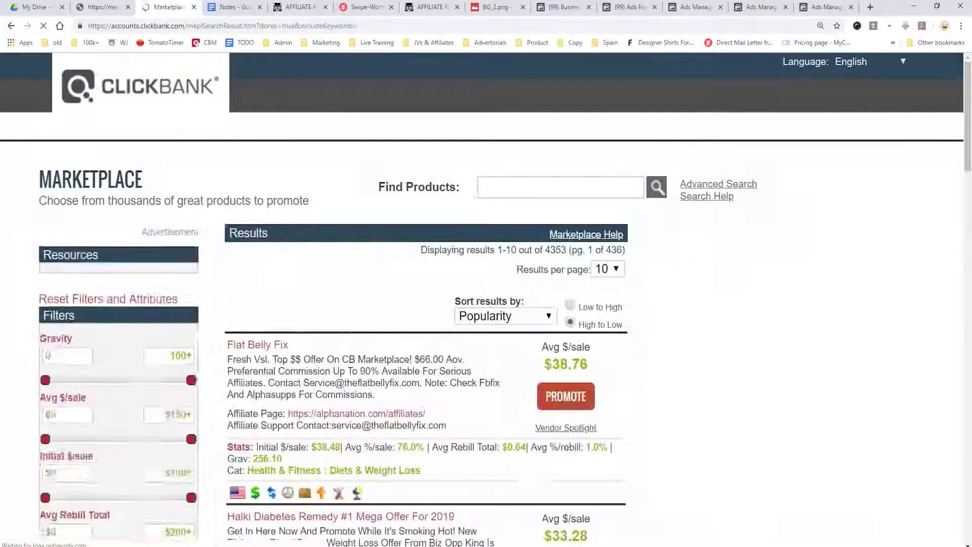
scroll(486, 299, "down", 3)
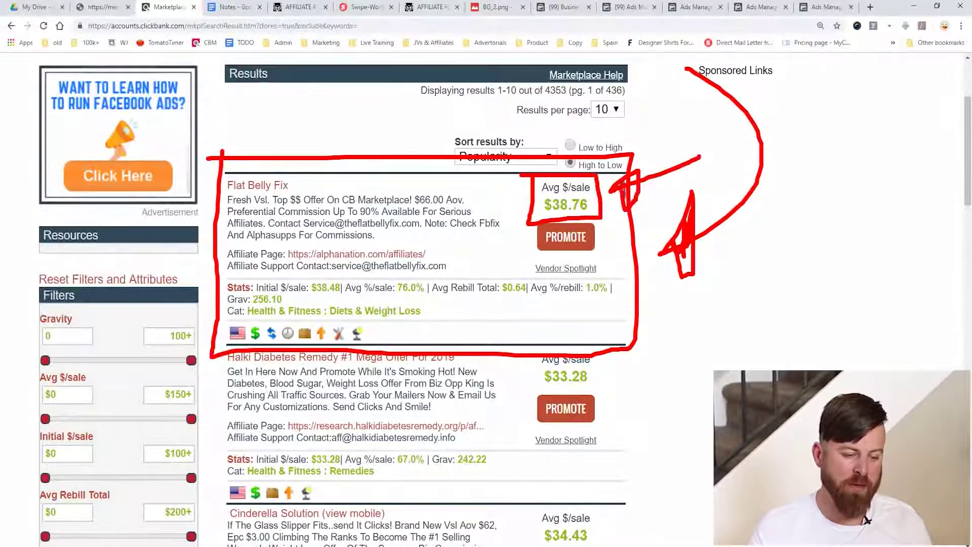
mouse_move(431, 291)
left_mouse_down()
mouse_move(526, 303)
mouse_move(530, 274)
left_mouse_up()
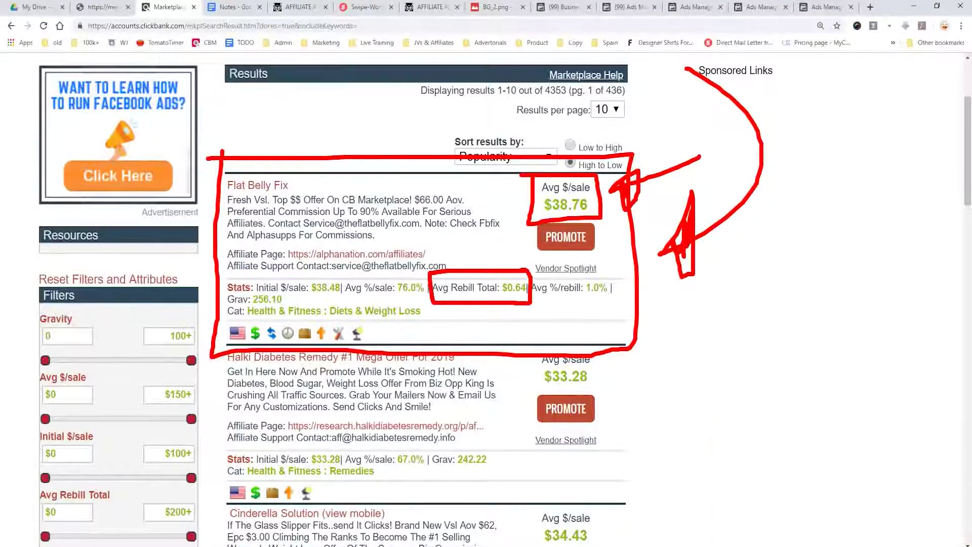
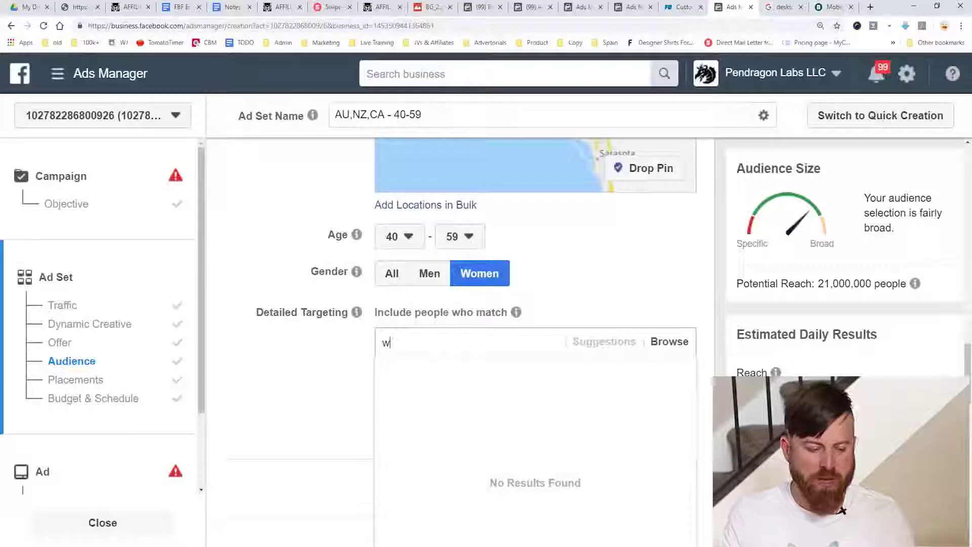
- Add the interests Extreme Weight Loss, weight Loss (fitness & wellness) and Coach Mindy Weight Loss to the ad set's detailed targeting
type("eight loss")
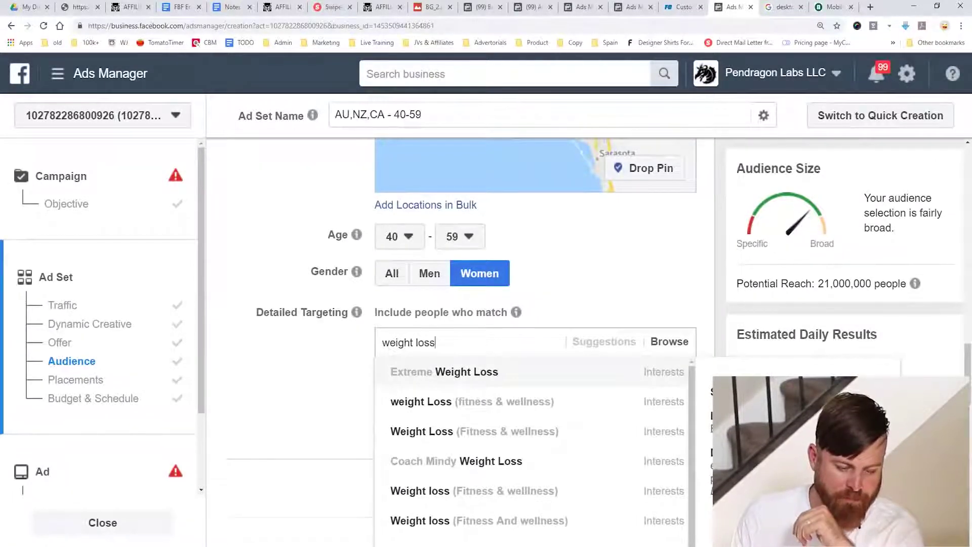
key("Return")
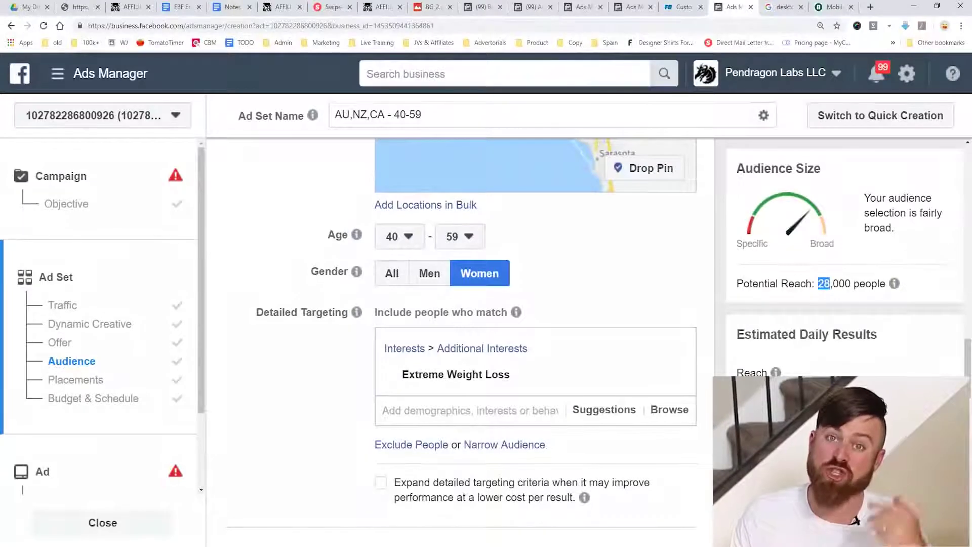
left_click(470, 410)
type("weight loss")
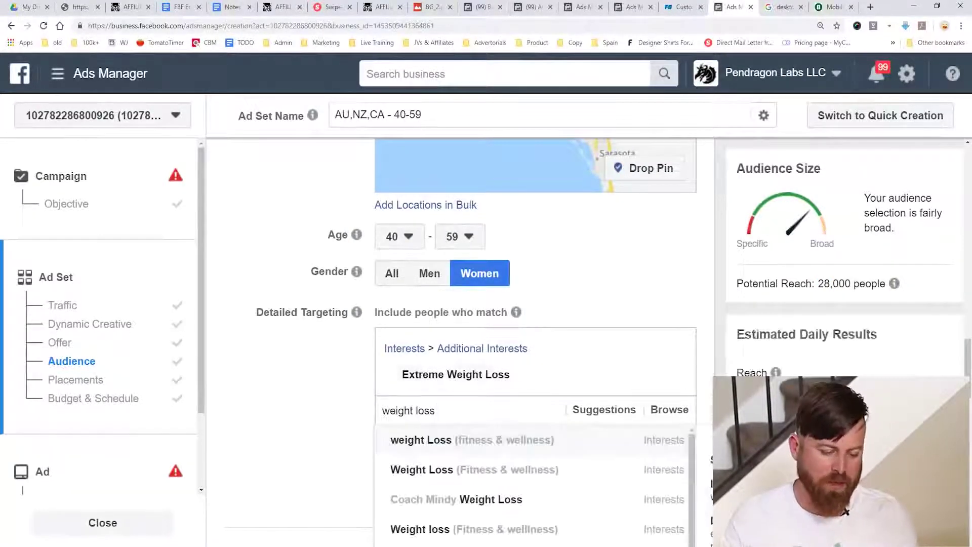
scroll(532, 486, "down", 1)
key("Return")
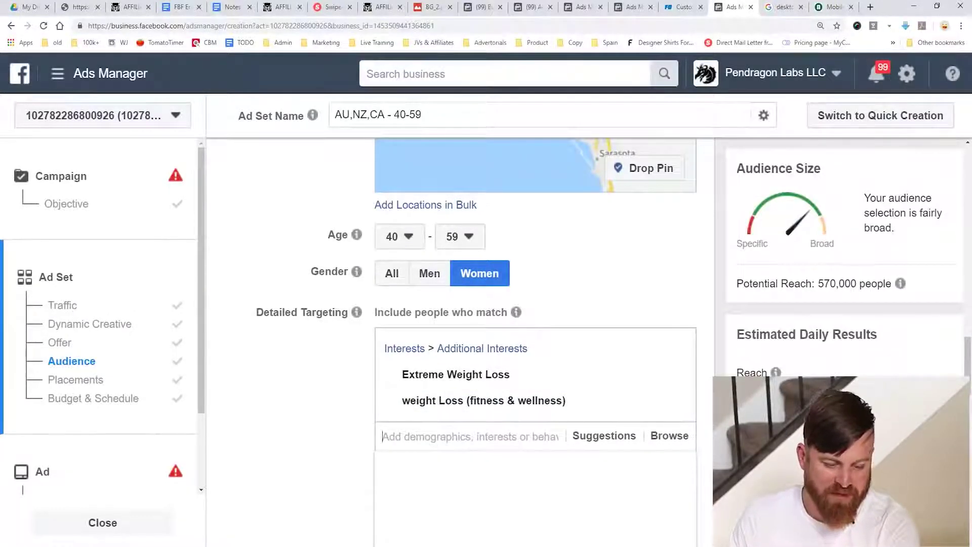
type("weight loss")
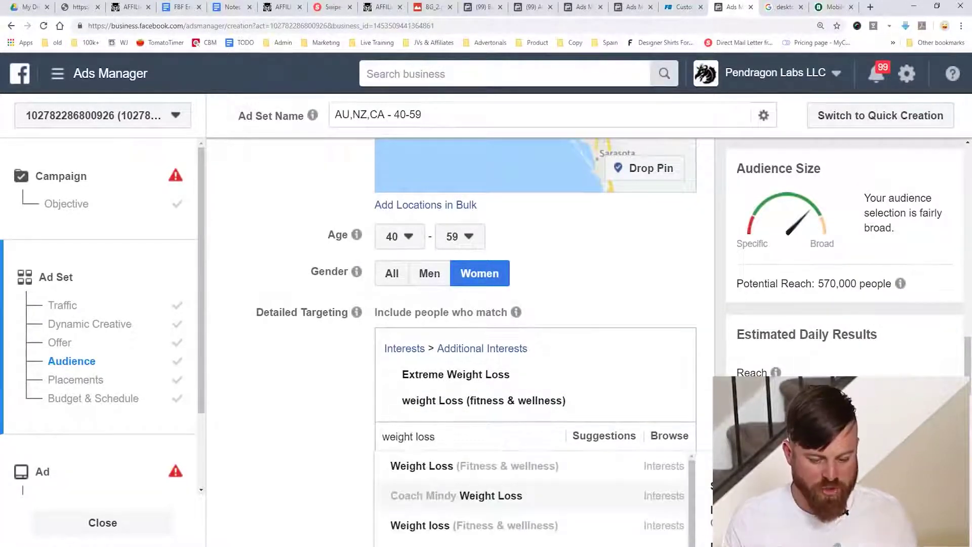
key("Return")
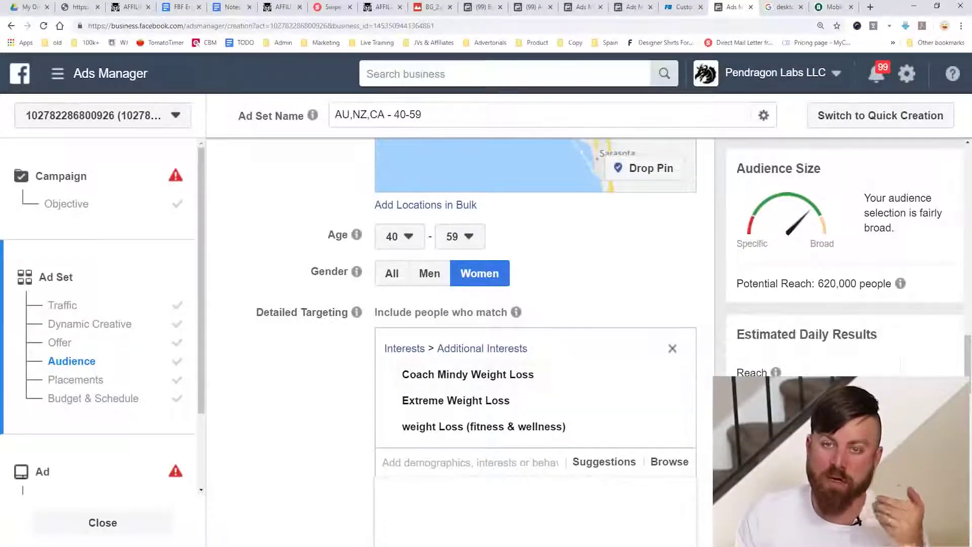
- Reveal the additional audience options and restrict the audience's languages to English (All)
mouse_move(515, 313)
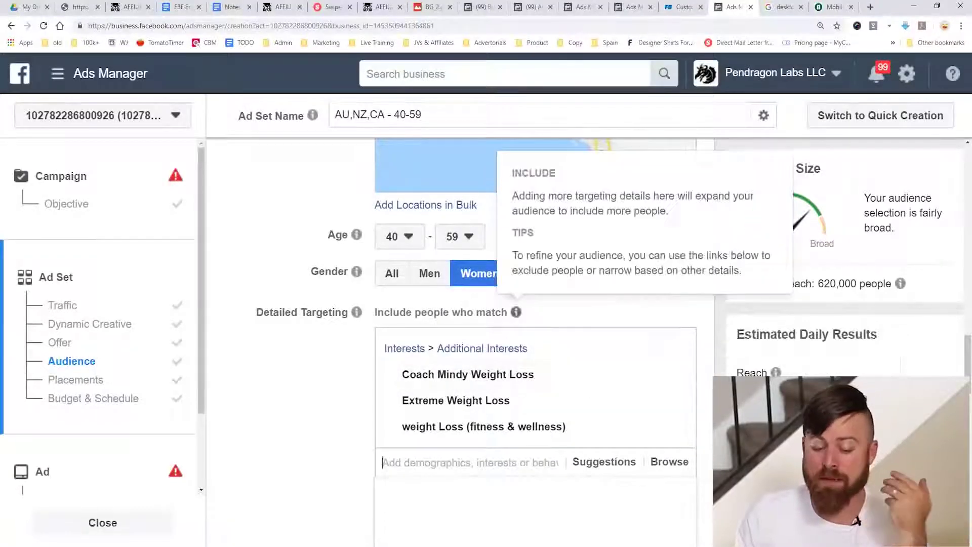
scroll(536, 304, "up", 8)
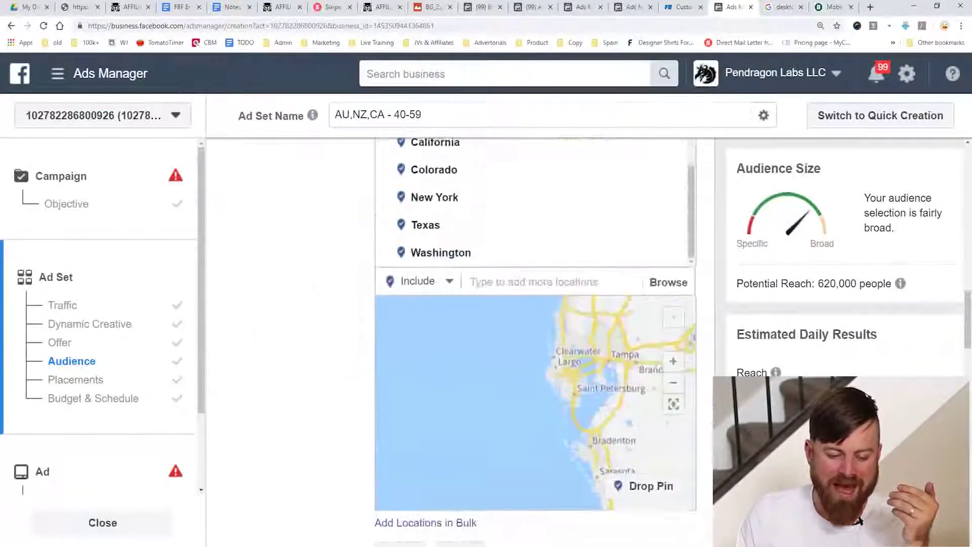
scroll(536, 304, "down", 8)
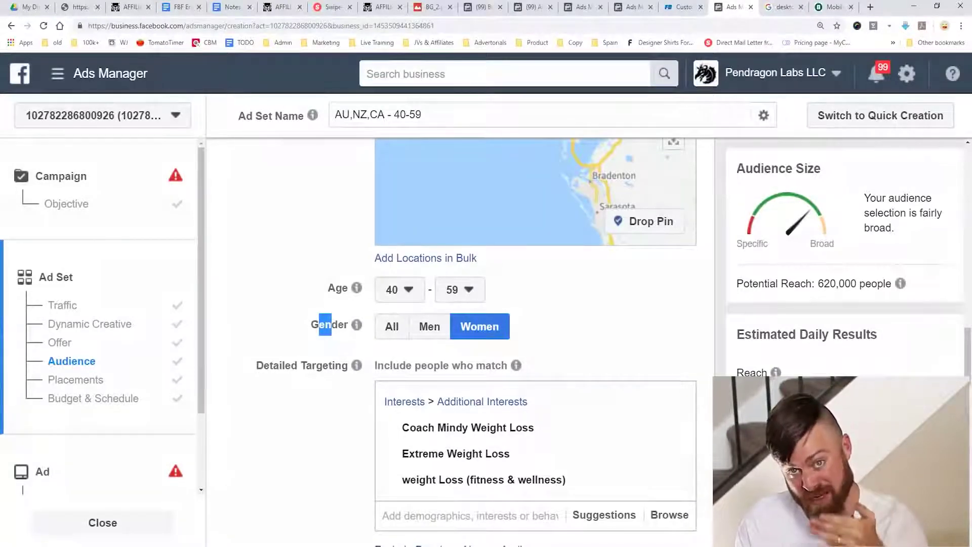
scroll(854, 519, "down", 2)
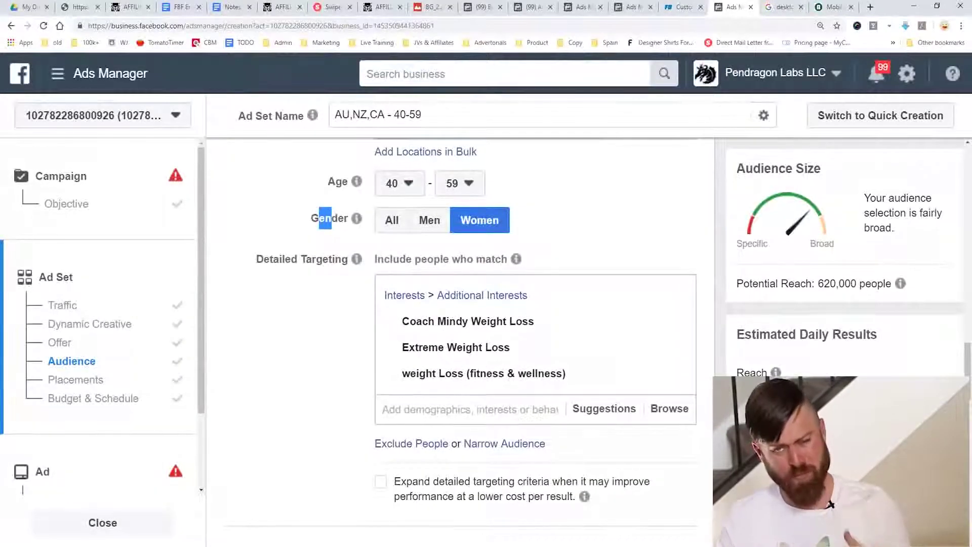
scroll(830, 505, "down", 3)
scroll(421, 304, "down", 3)
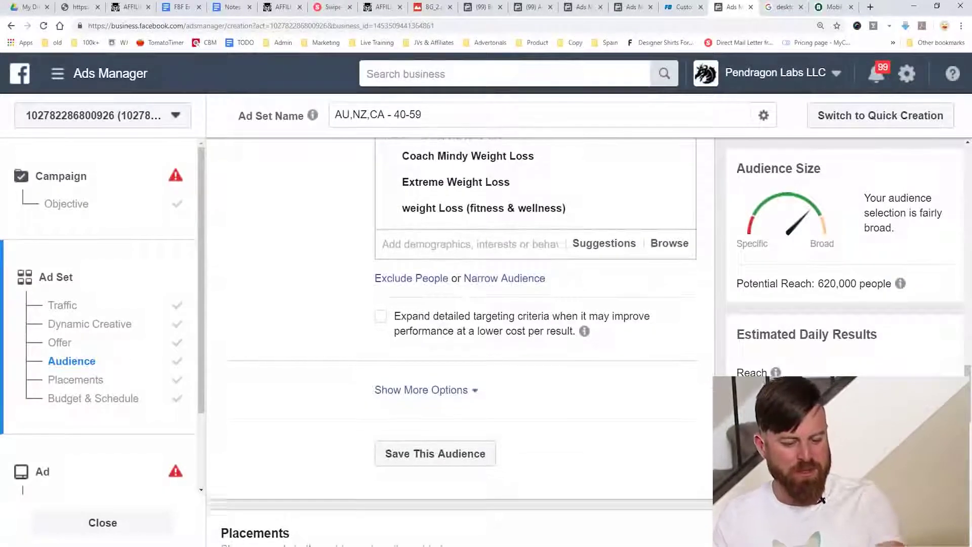
left_click(421, 236)
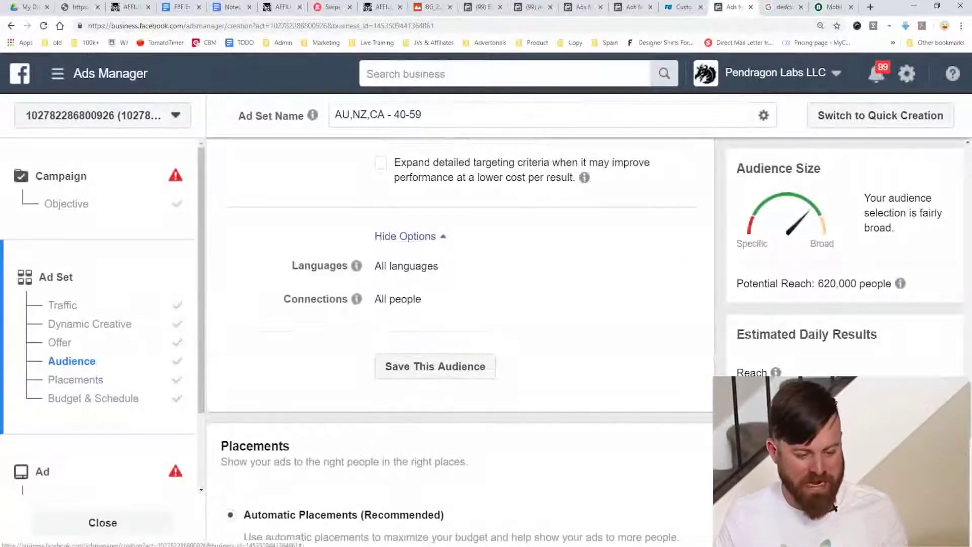
left_click(406, 265)
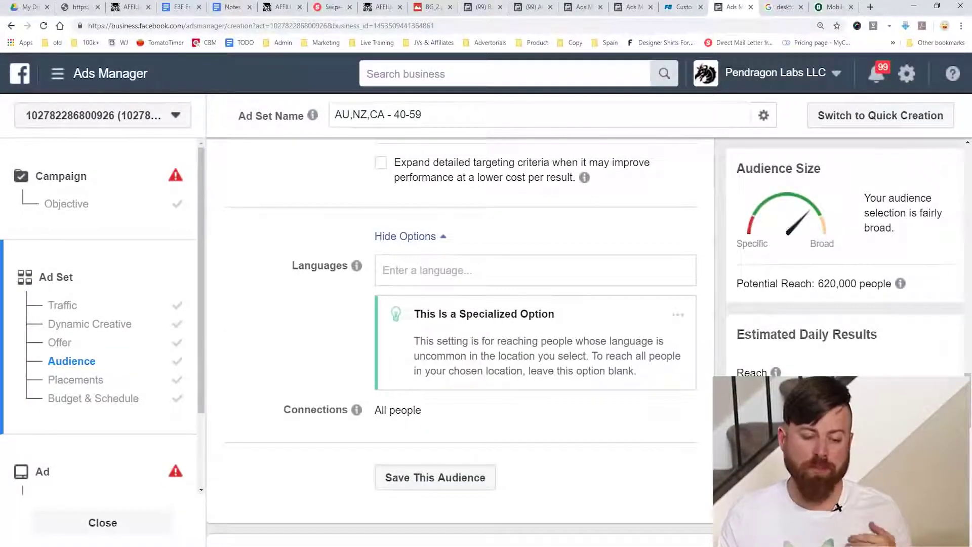
type("english")
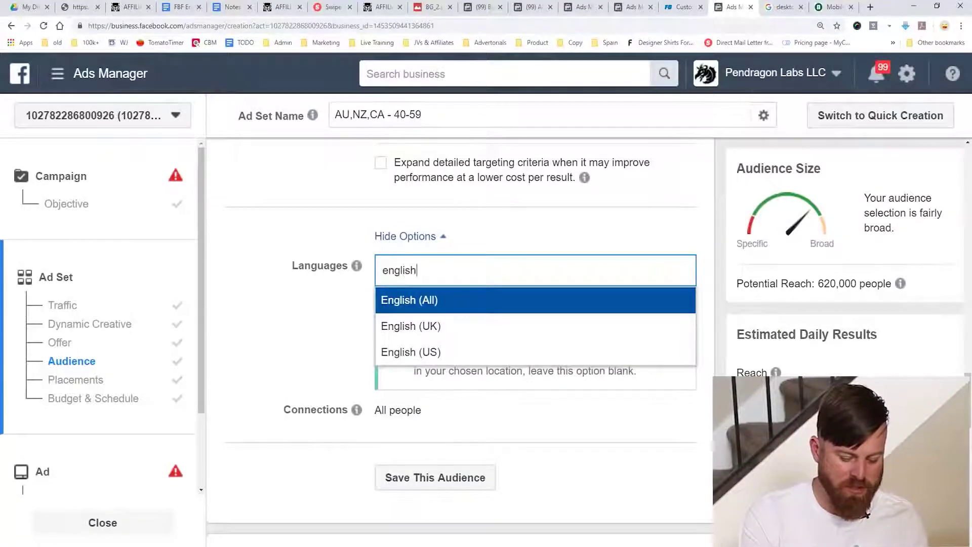
key("Return")
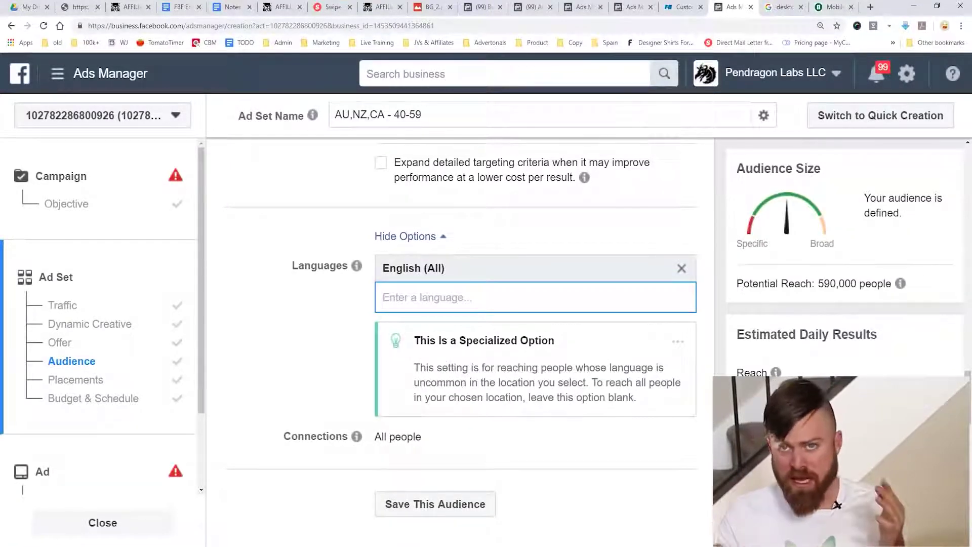
left_click(837, 508)
- Choose manual placements for the ad set and exclude the Audience Network, Instagram and Messenger platforms
scroll(837, 508, "down", 7)
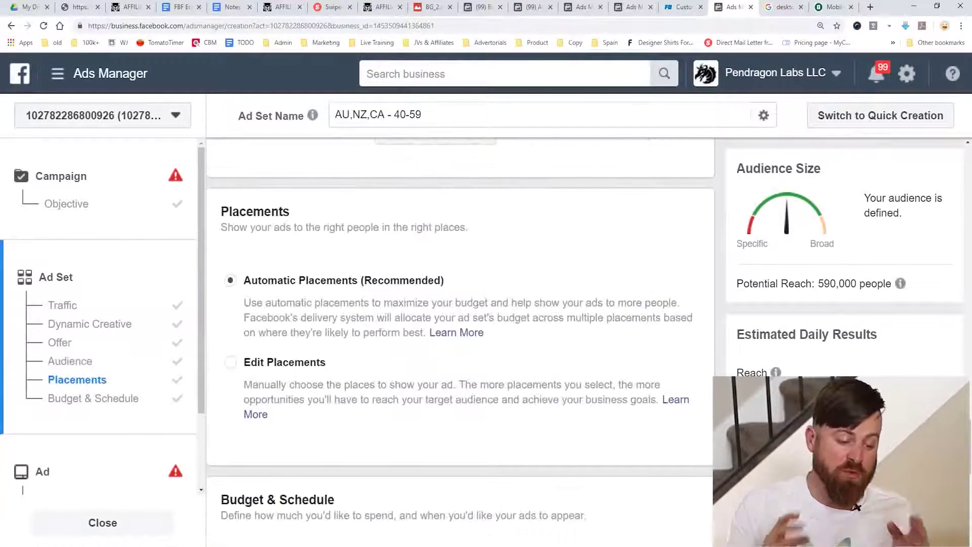
left_click(231, 362)
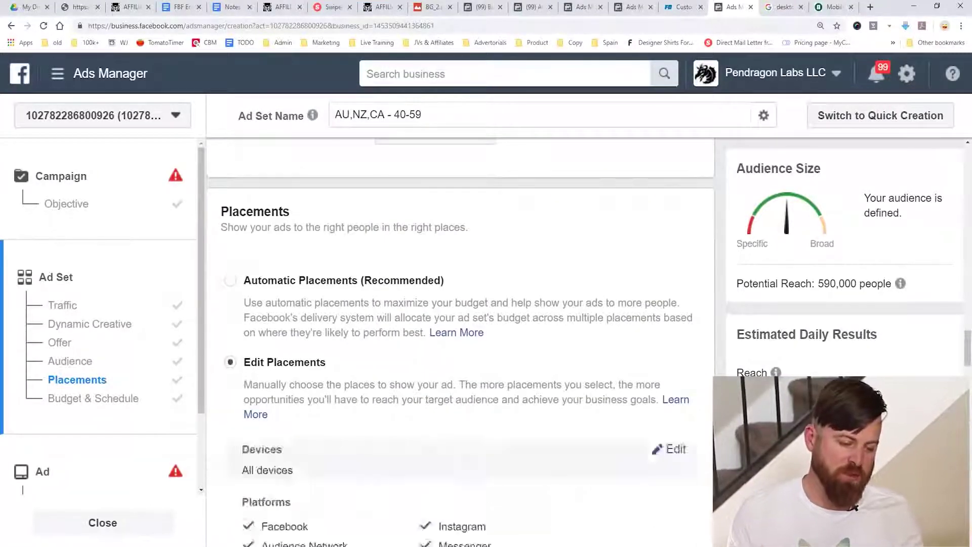
scroll(456, 329, "down", 5)
scroll(455, 330, "down", 1)
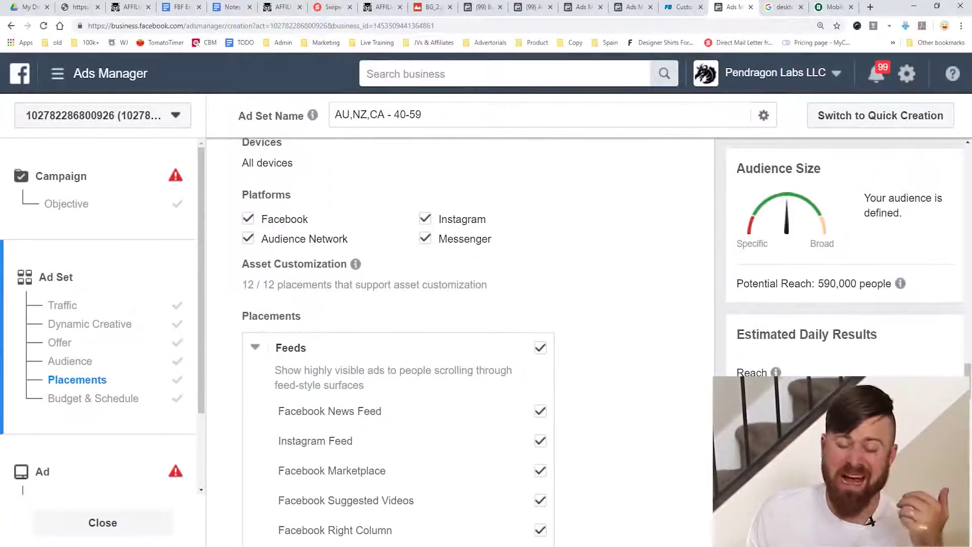
left_click(248, 238)
left_click(425, 218)
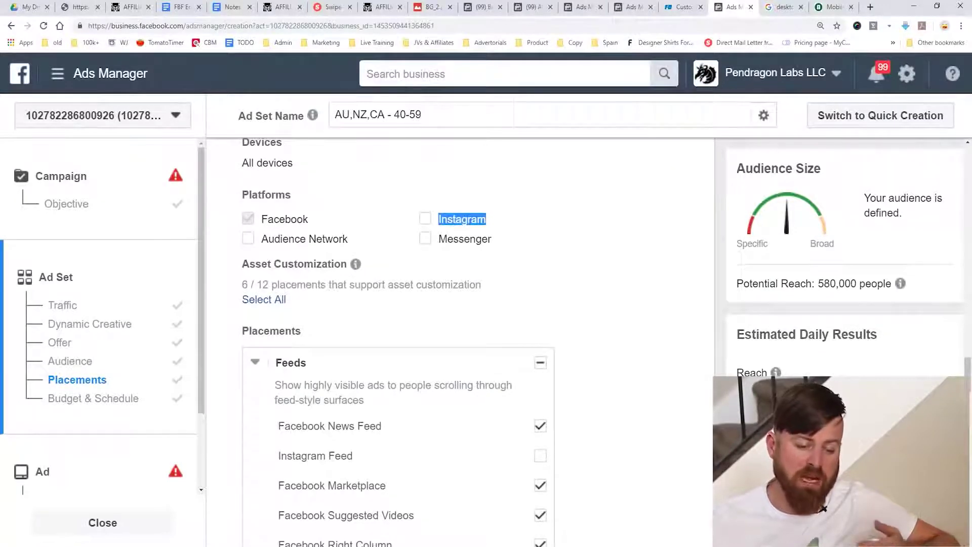
left_click_drag(438, 239, 481, 239)
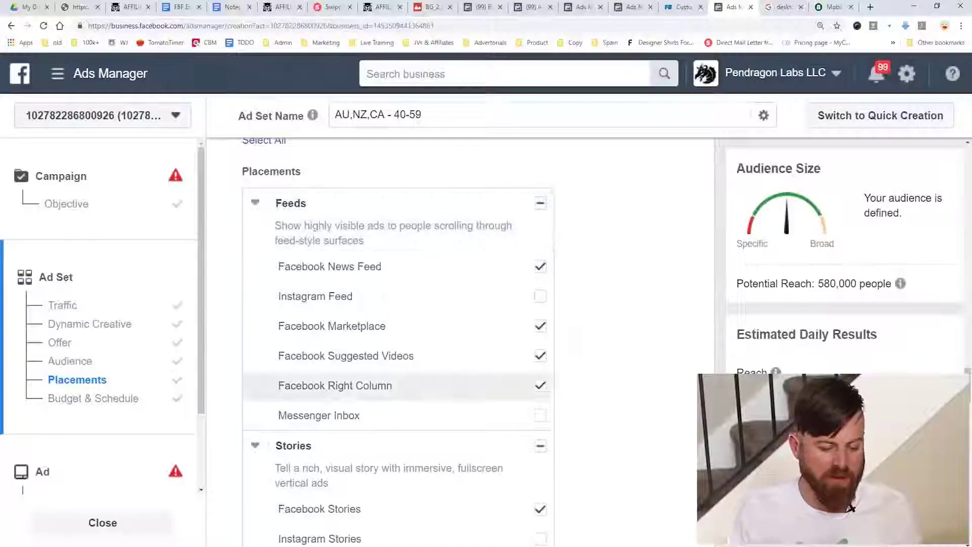
scroll(395, 314, "down", 3)
scroll(395, 314, "down", 7)
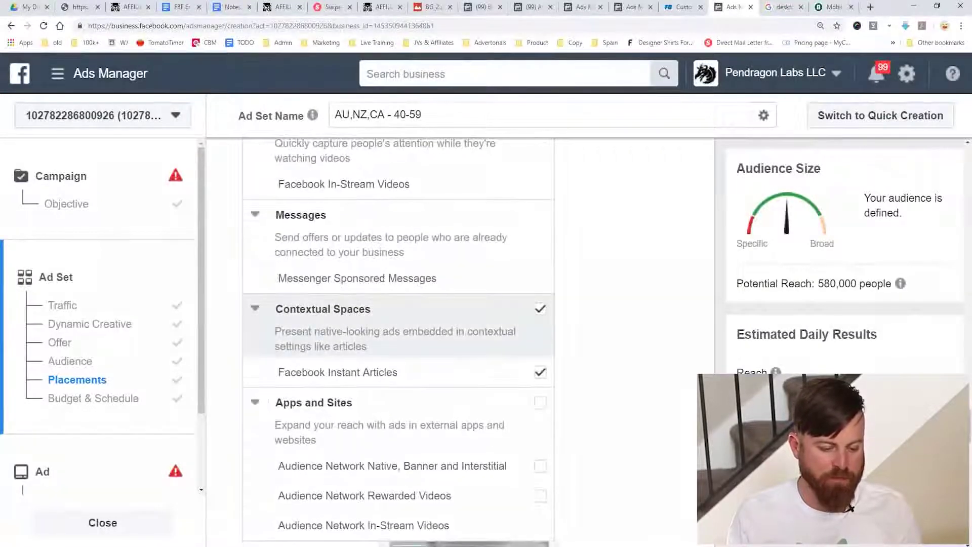
- Exclude the Contextual Spaces and Facebook Stories placements from the ad set
left_click(540, 308)
scroll(399, 342, "up", 6)
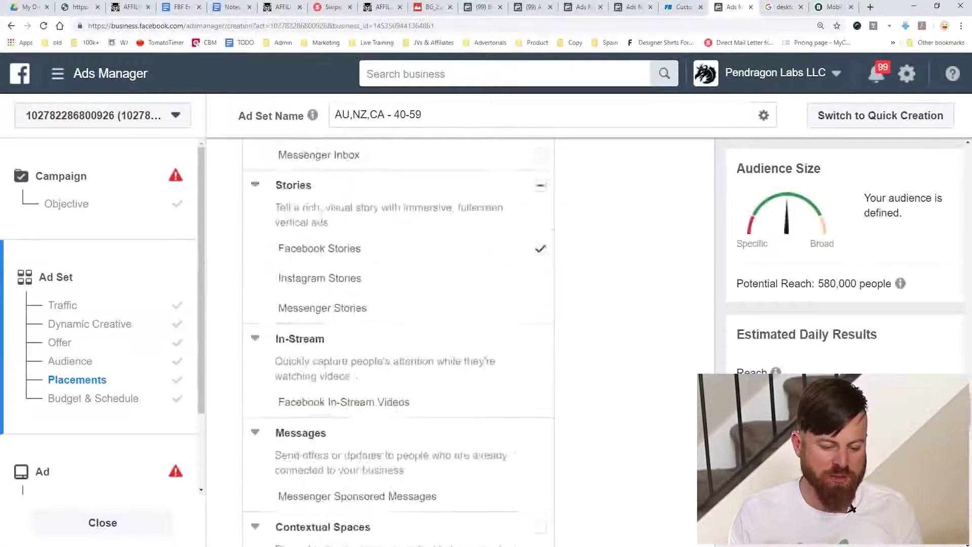
scroll(398, 326, "up", 3)
scroll(399, 334, "up", 2)
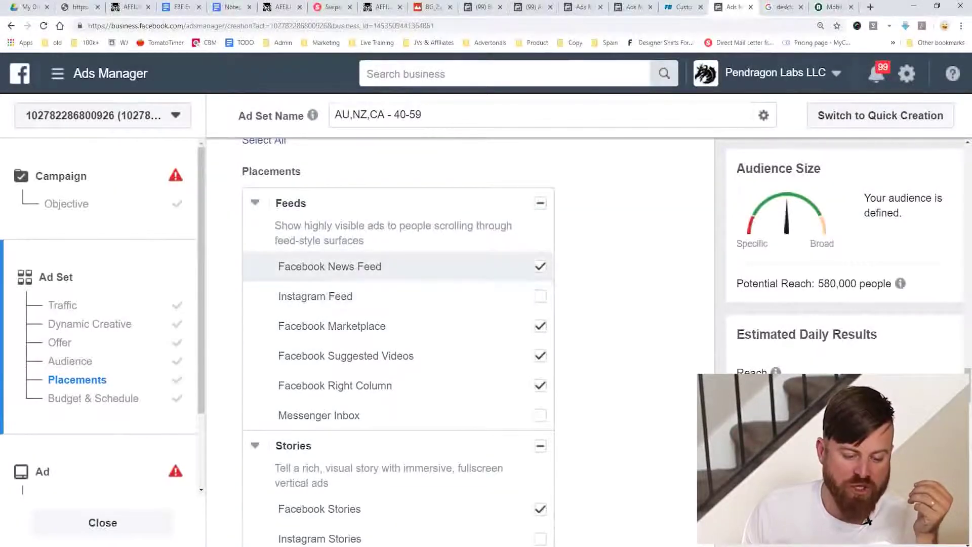
left_click(255, 203)
left_click(255, 202)
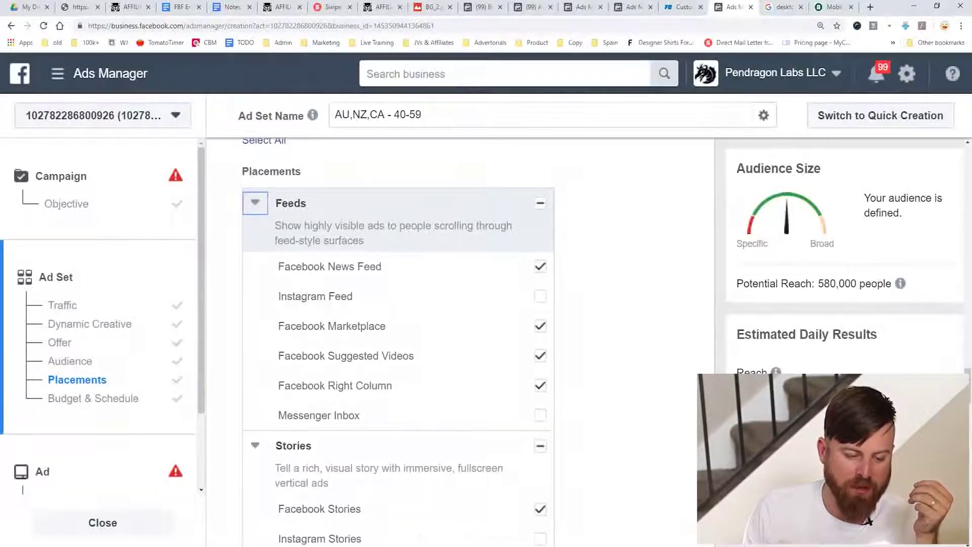
scroll(395, 355, "down", 3)
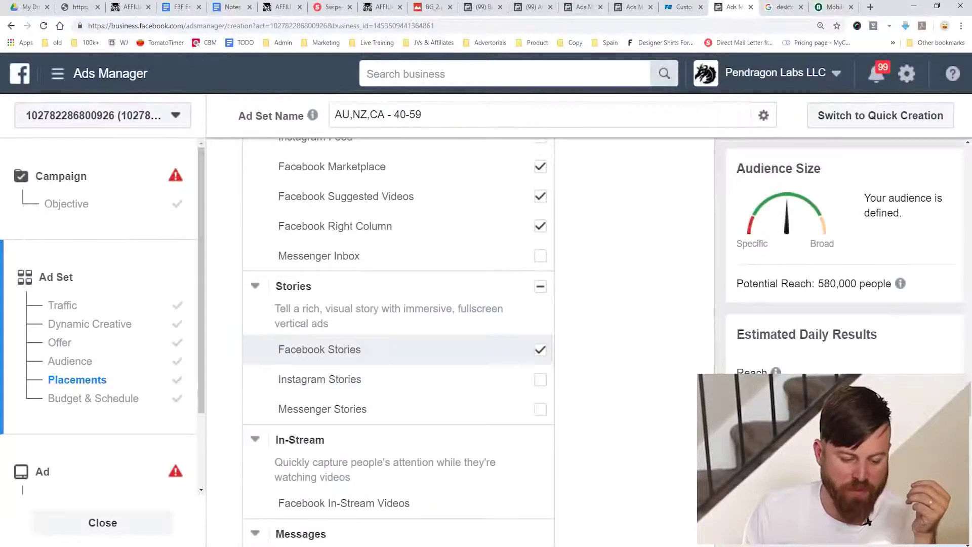
left_click(540, 350)
scroll(532, 278, "down", 2)
- Reveal the additional placement options and open the choices for specific mobile devices
scroll(532, 276, "up", 4)
scroll(531, 253, "down", 3)
scroll(395, 304, "down", 10)
scroll(451, 304, "down", 6)
scroll(451, 304, "up", 2)
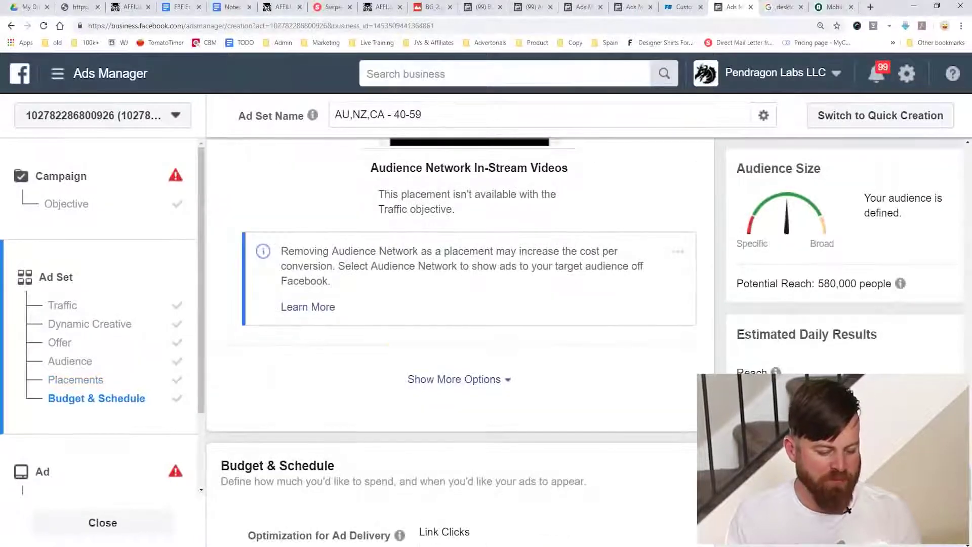
left_click(455, 379)
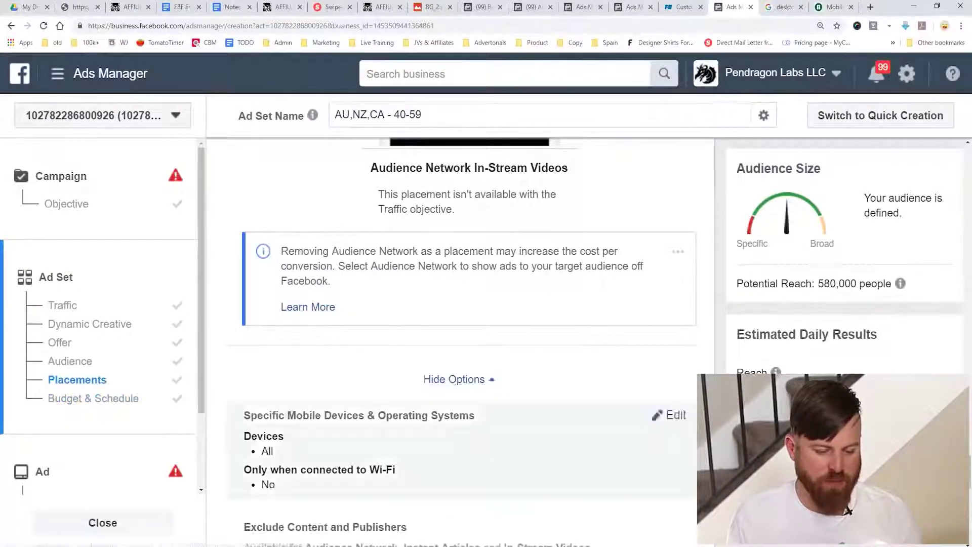
scroll(451, 324, "down", 3)
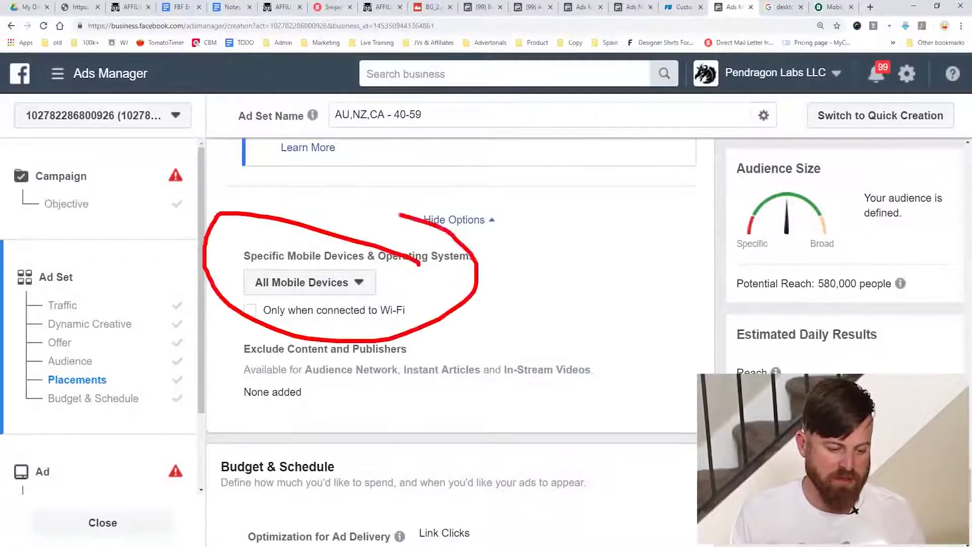
left_click(310, 282)
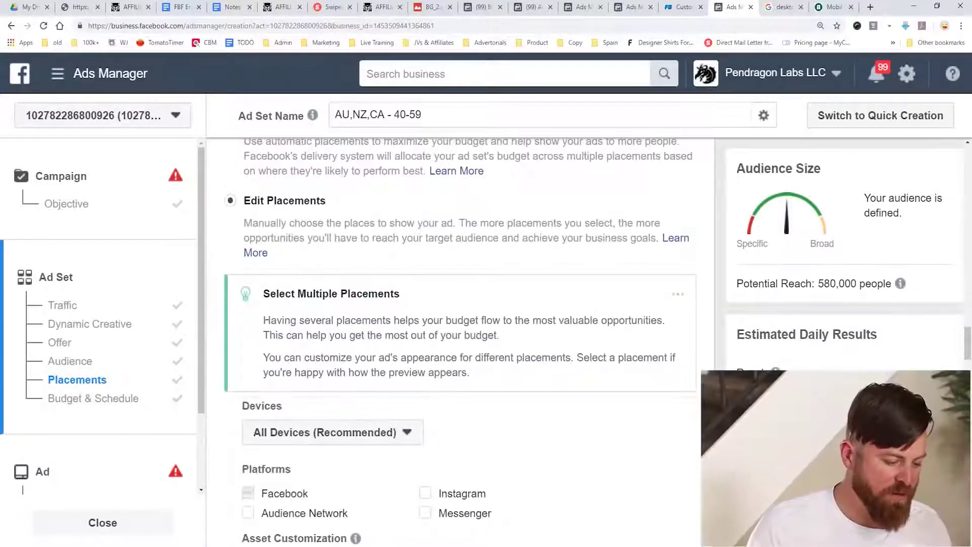
- Restrict the ad set's placement devices to Desktop by excluding Mobile
scroll(461, 340, "up", 1)
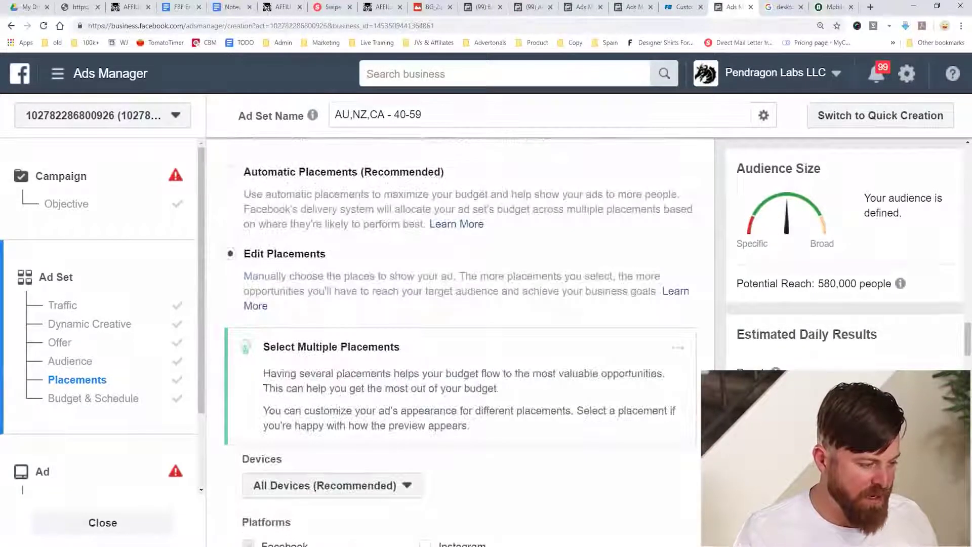
scroll(461, 340, "down", 2)
left_click(333, 380)
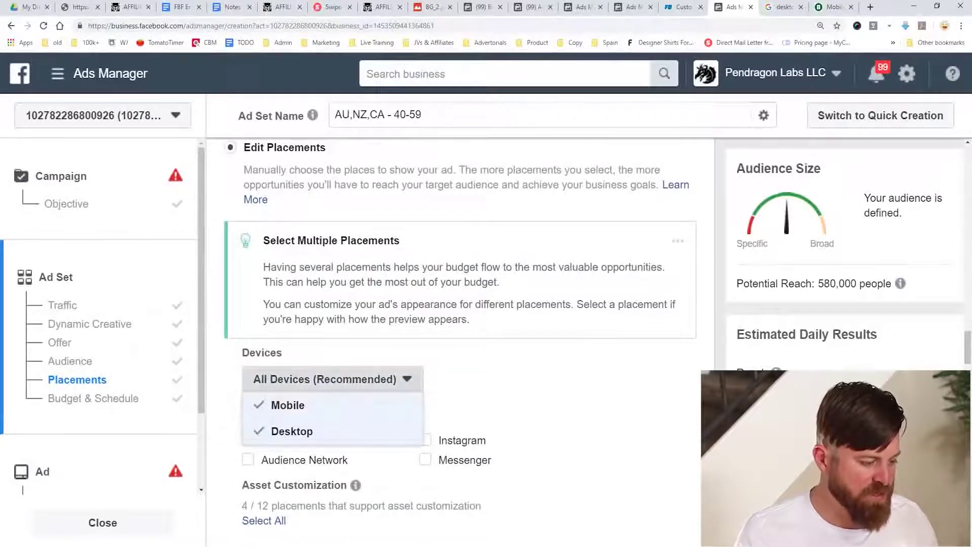
left_click(287, 405)
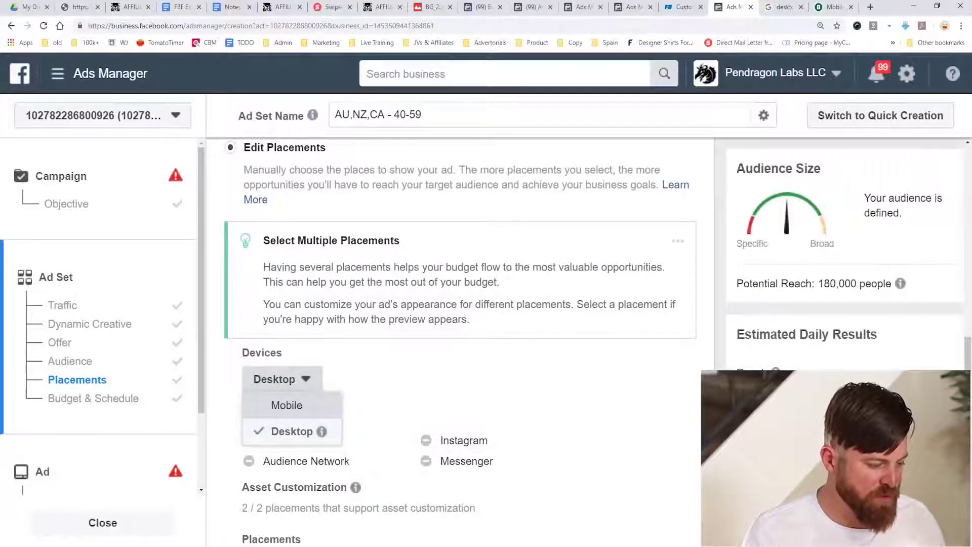
key("Escape")
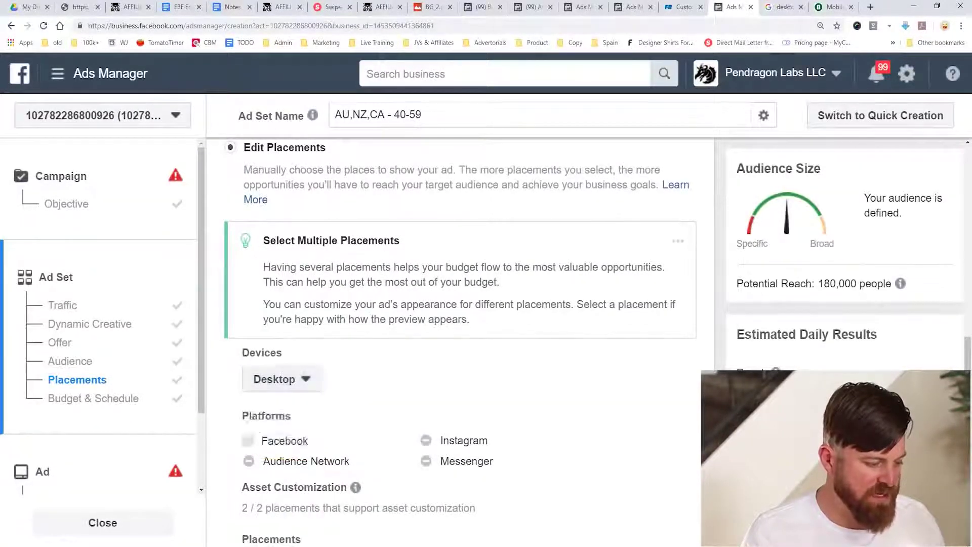
- Outline the potential reach and mark the audience size gauge with on-screen annotations, and clear them
mouse_move(901, 283)
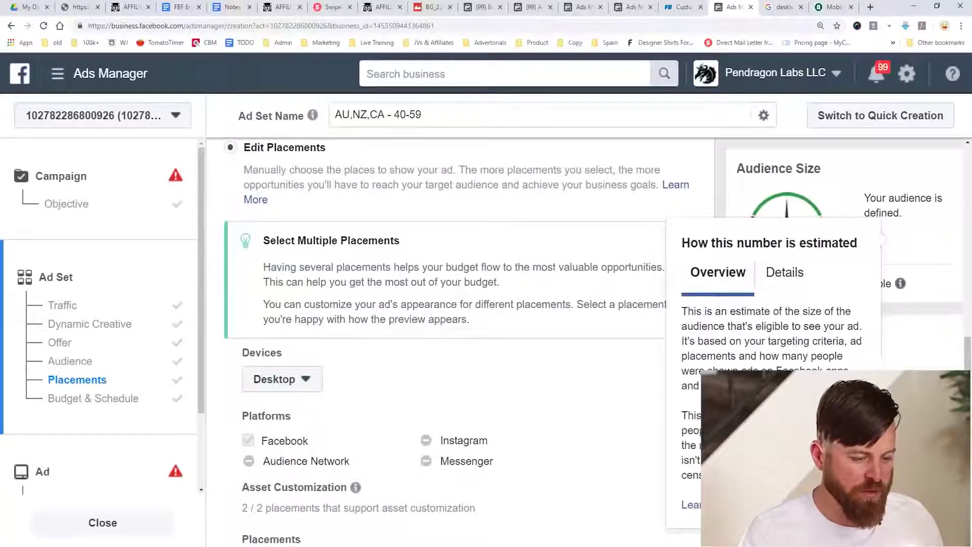
mouse_move(917, 281)
left_mouse_down()
mouse_move(943, 297)
mouse_move(853, 315)
left_mouse_up()
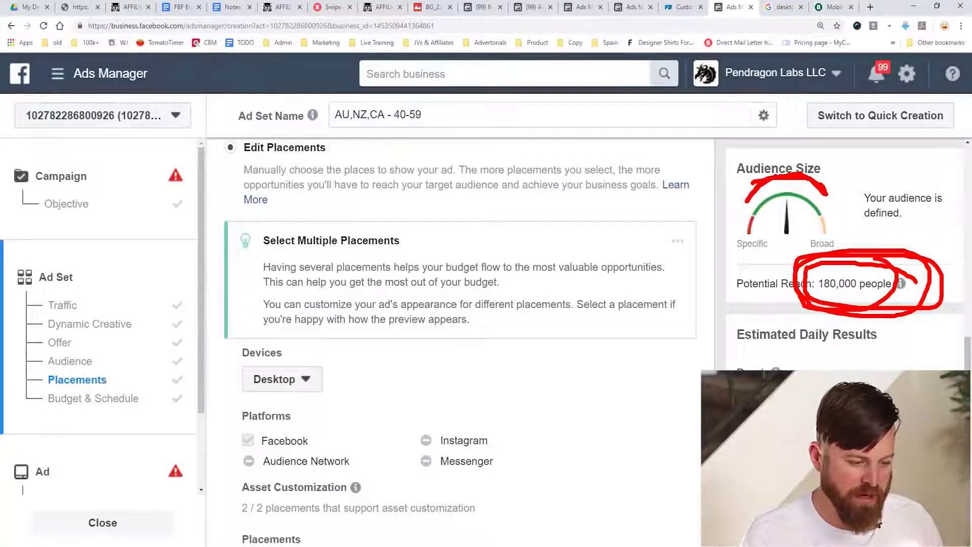
left_click_drag(685, 371, 788, 353)
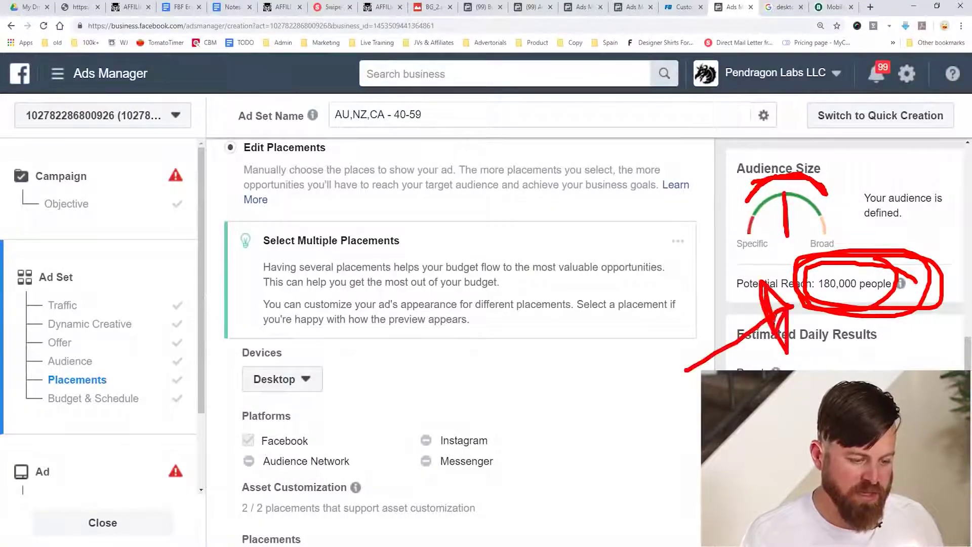
key("Escape")
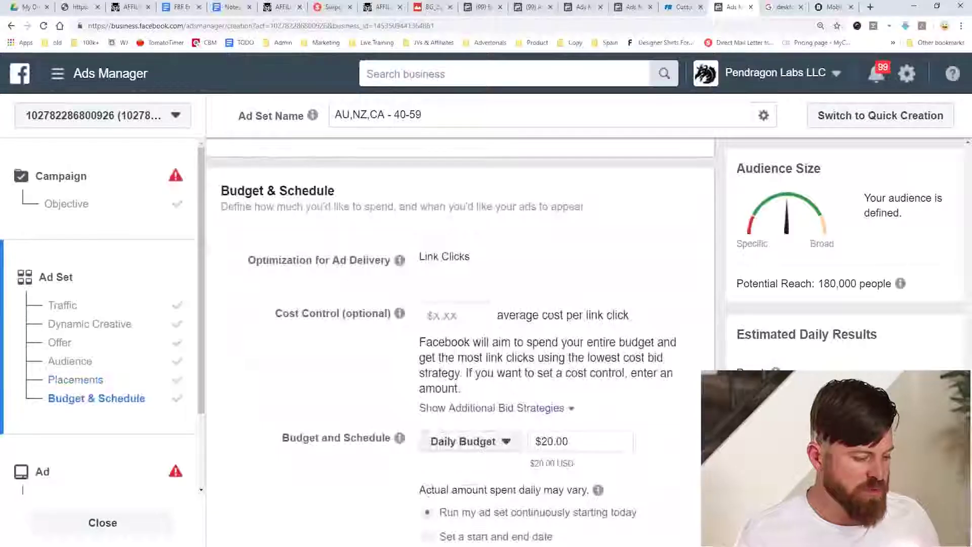
- Go to the ad set's Budget & Schedule section and outline the optional Cost Control setting
scroll(453, 342, "down", 3)
scroll(453, 342, "up", 1)
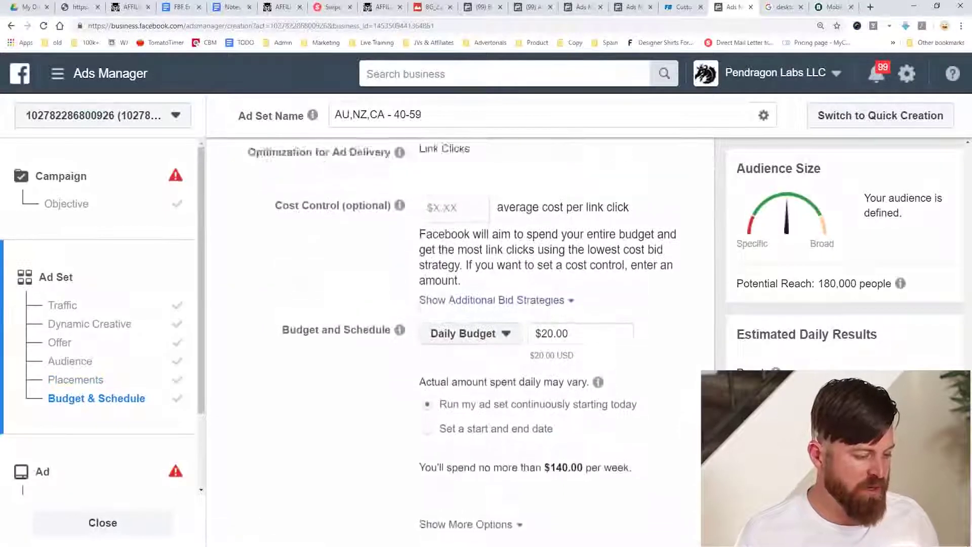
scroll(453, 341, "up", 3)
scroll(453, 342, "down", 2)
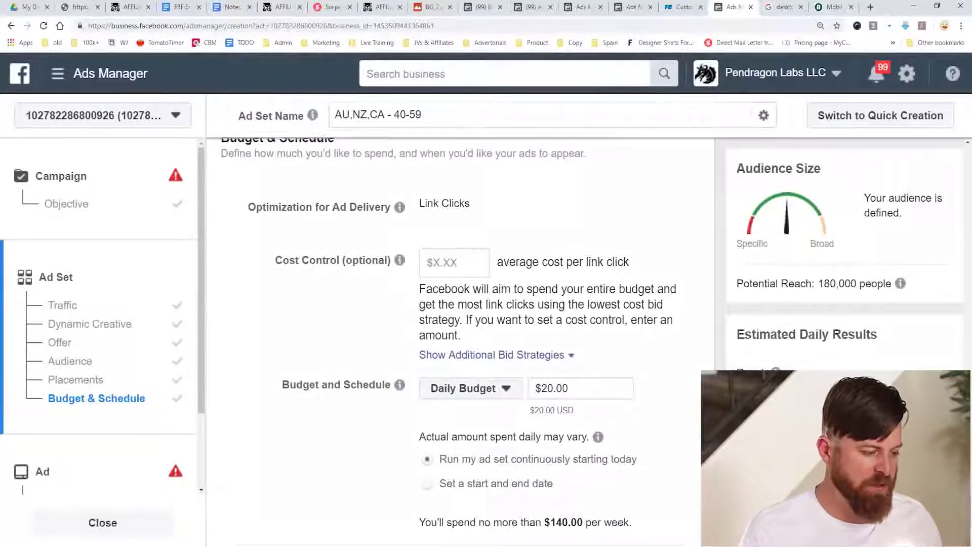
left_click(547, 218)
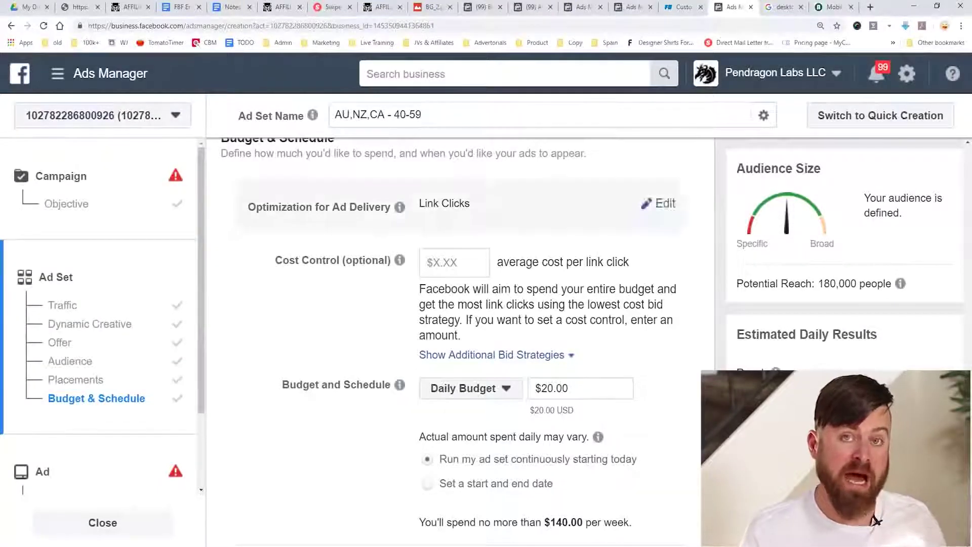
mouse_move(400, 260)
key("ctrl+2")
mouse_move(260, 231)
left_mouse_down()
mouse_move(250, 294)
mouse_move(685, 313)
mouse_move(255, 239)
left_mouse_up()
key("Escape")
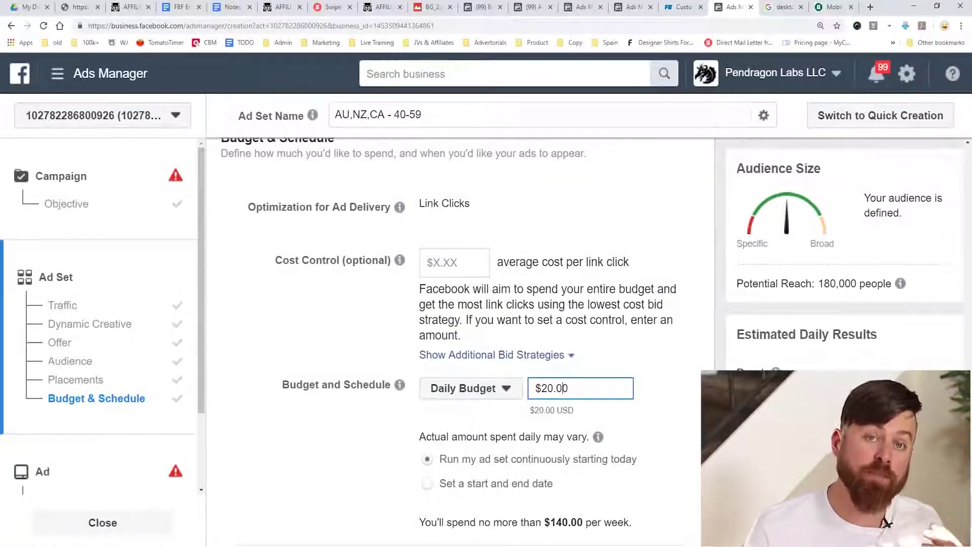
- Highlight the daily budget amount and outline the Daily Budget setting with an on-screen annotation
left_click_drag(577, 389, 400, 385)
left_click(668, 400)
scroll(658, 355, "down", 2)
key("ctrl+2")
mouse_move(657, 272)
left_mouse_down()
mouse_move(538, 241)
mouse_move(613, 230)
left_mouse_up()
key("Escape")
- Try a lifetime budget of $100.00 for the ad set, and return it to a daily budget
left_click(463, 282)
left_click(479, 331)
left_click_drag(407, 316, 362, 315)
type("10")
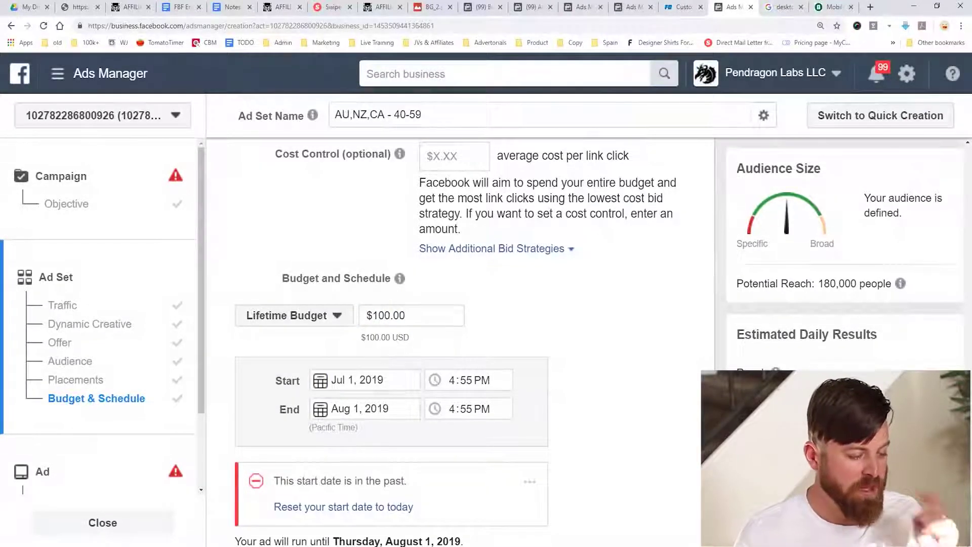
left_click(293, 315)
left_click(294, 341)
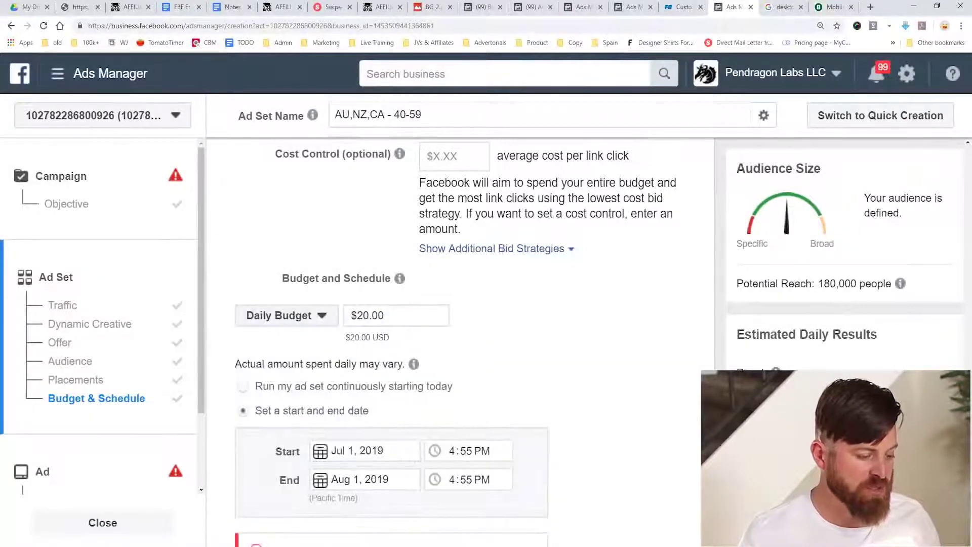
- Review the ad's identity and format settings, and switch its media to Video/Slideshow for a video upload
scroll(456, 329, "down", 4)
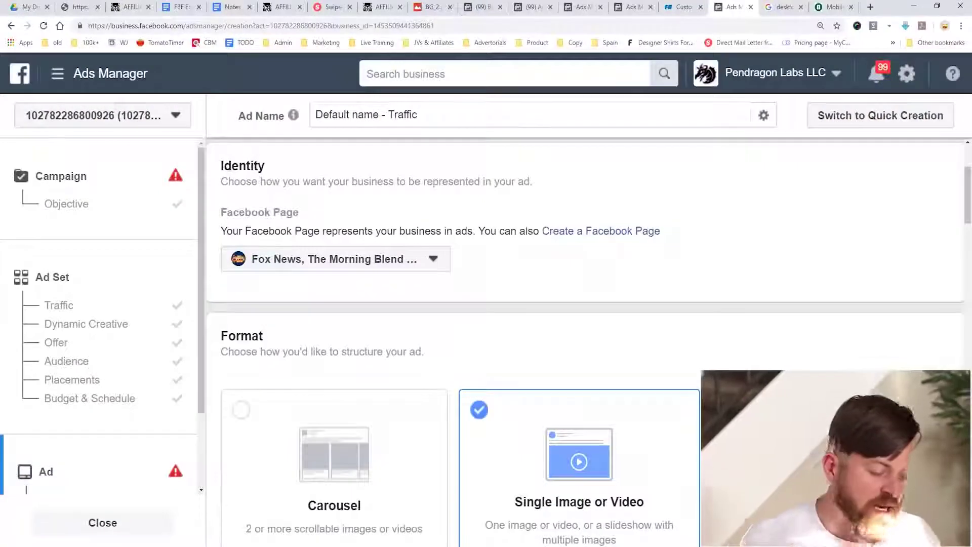
scroll(580, 304, "down", 6)
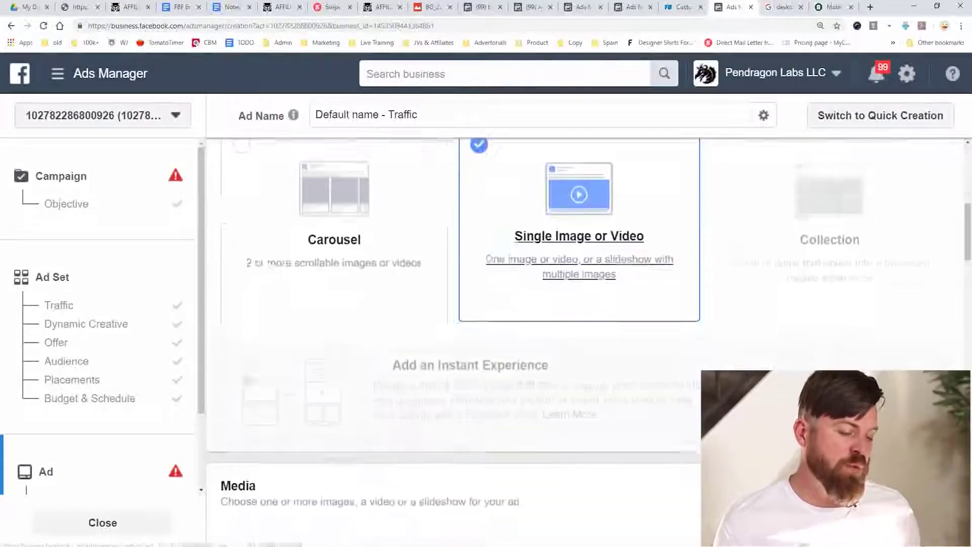
scroll(580, 304, "up", 4)
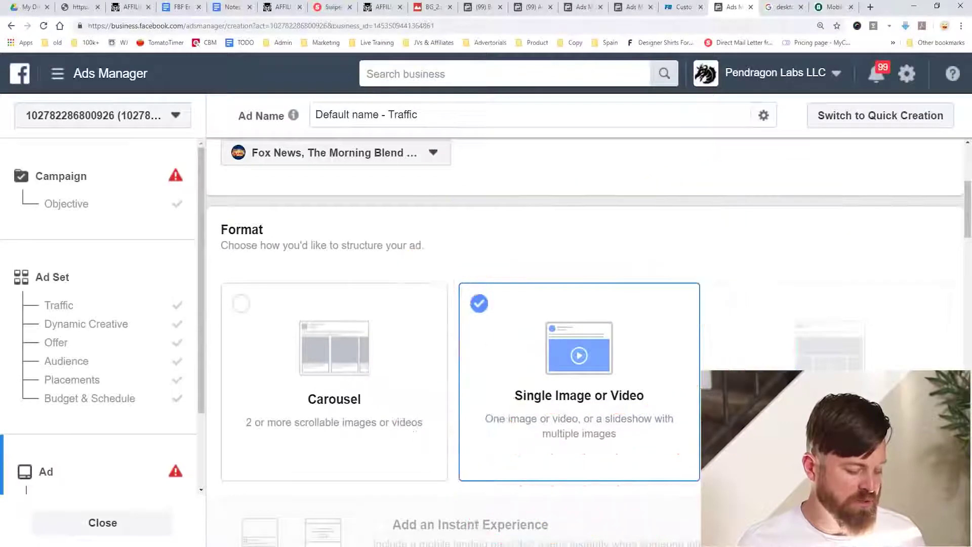
scroll(583, 330, "down", 5)
scroll(583, 329, "down", 2)
scroll(582, 330, "up", 2)
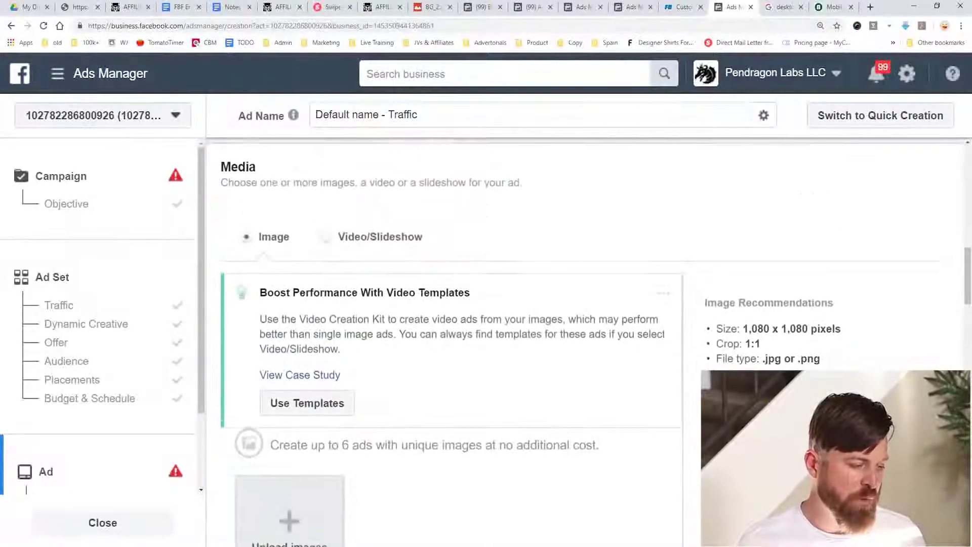
left_click(326, 237)
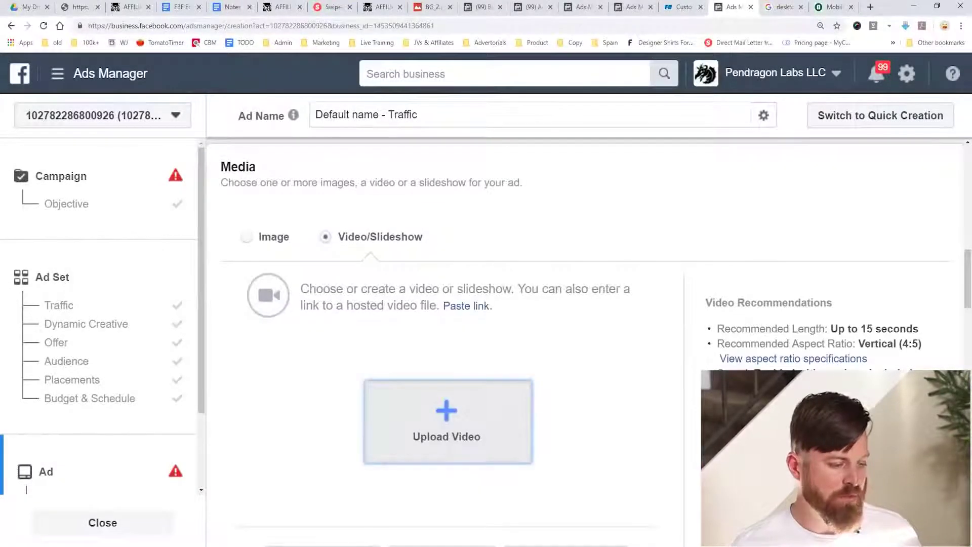
left_click(502, 396)
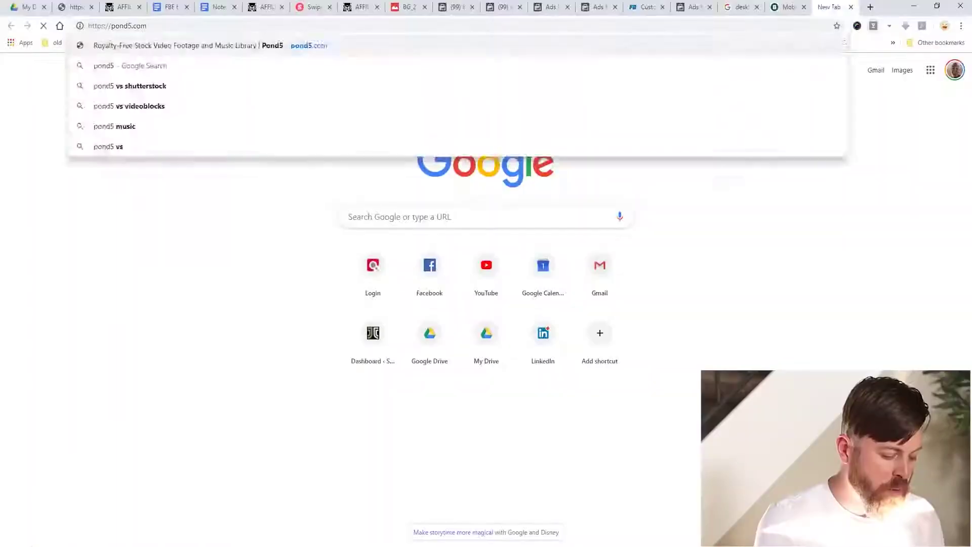
- Open pond5.com in a new browser tab and search its stock footage for "weight loss"
key("Return")
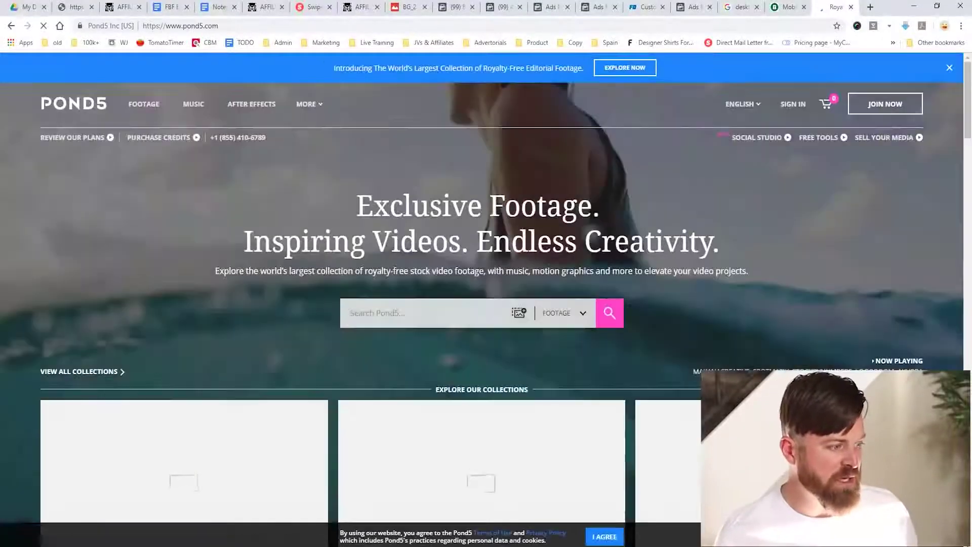
type("weight loss")
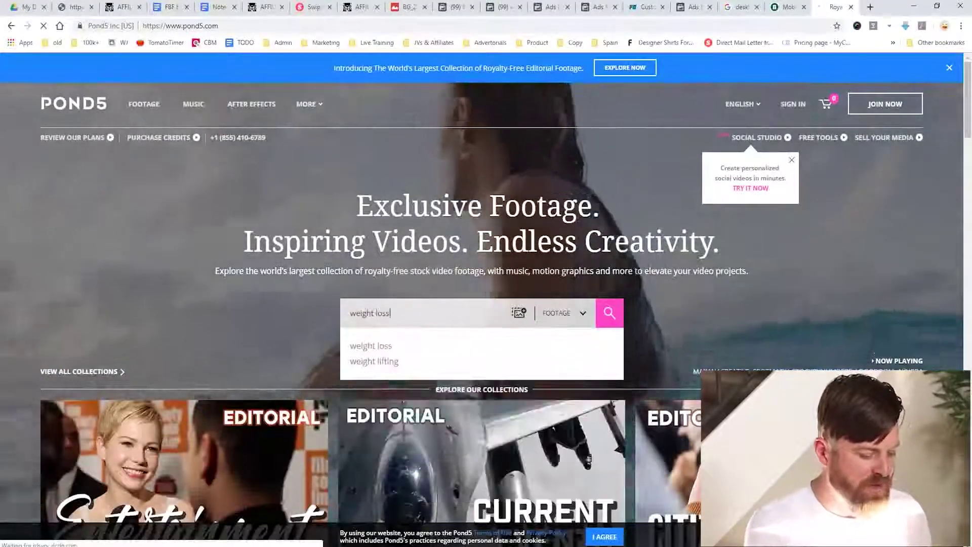
key("Return")
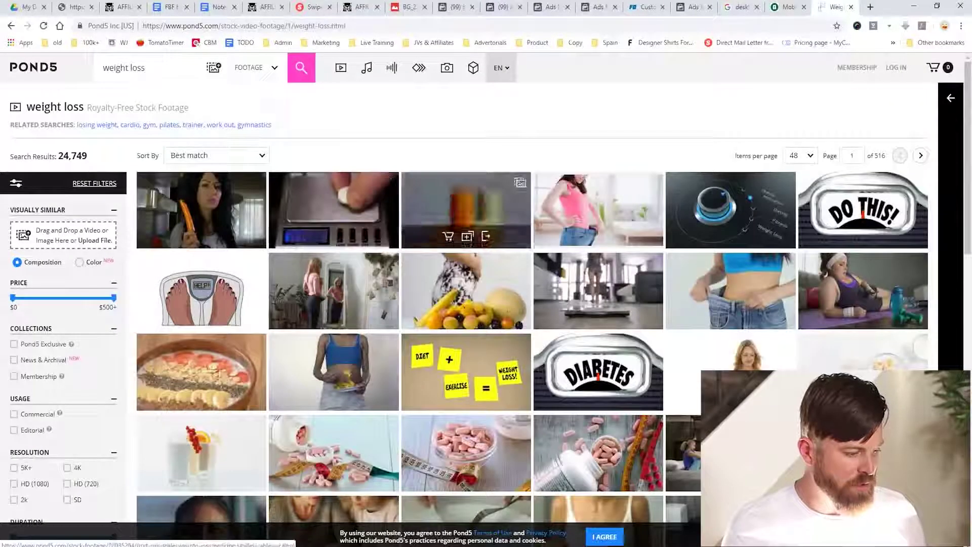
- Open the Woman Weight Loss Concept clip and download its preview with the browser's video downloader extension
left_click(598, 213)
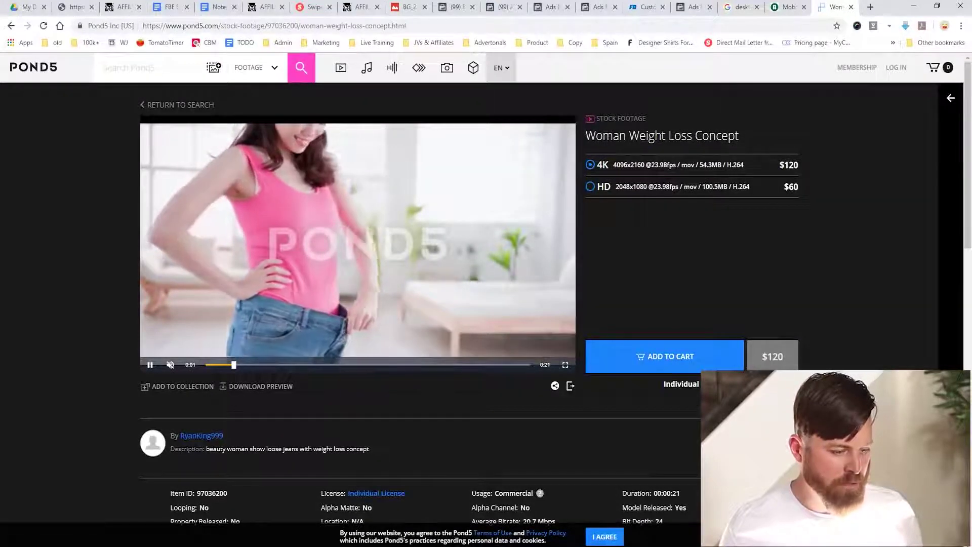
left_click(906, 25)
left_click(879, 95)
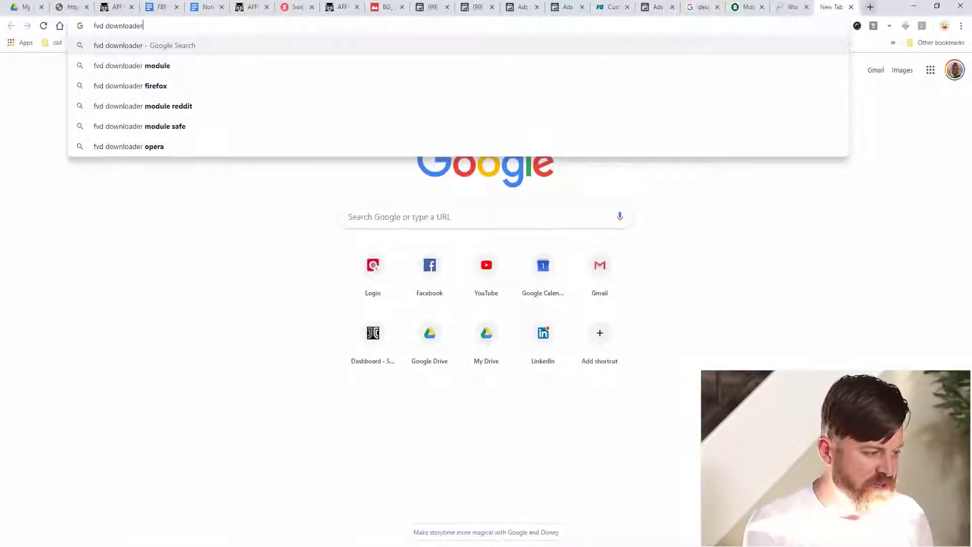
- Search Google for "fvd downloader chrome" in a new tab and outline the Flash Video Downloader - Google Chrome result
type("chrome")
key("Return")
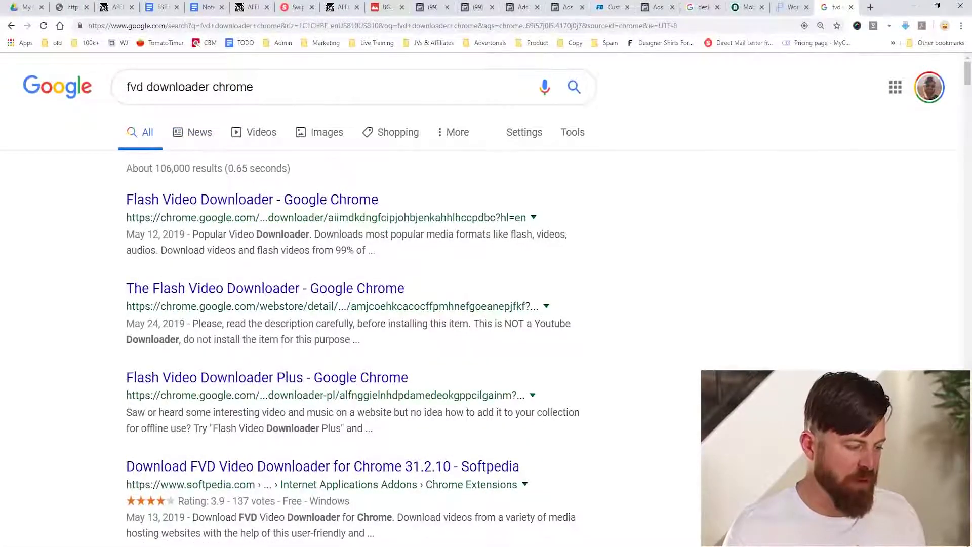
mouse_move(288, 280)
left_mouse_down()
mouse_move(582, 170)
mouse_move(146, 166)
left_mouse_up()
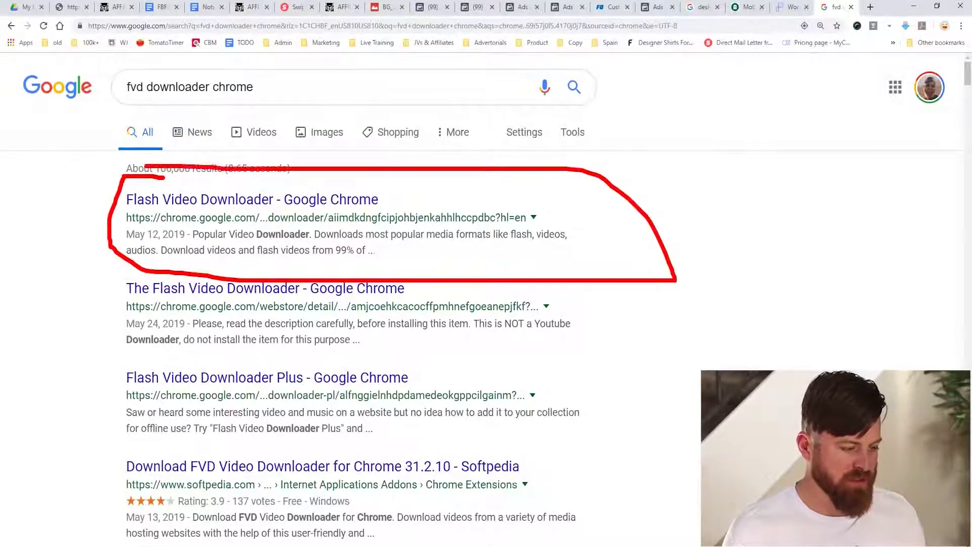
- Open the Flash Video Downloader result in the Chrome Web Store and outline the Remove from Chrome button area
key("Escape")
left_click(251, 200)
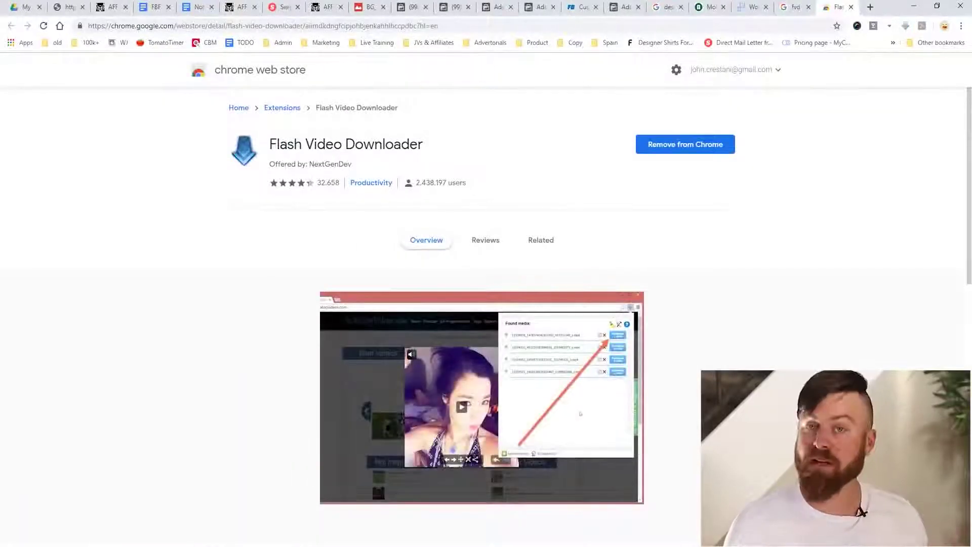
mouse_move(769, 91)
left_mouse_down()
mouse_move(602, 159)
mouse_move(760, 232)
mouse_move(609, 115)
left_mouse_up()
key("Escape")
- Return to the Ads Manager tab and upload the SanDiegoConnect MP4 from the Downloads folder as the ad's video
key("ctrl+shift+Tab")
key("ctrl+shift+Tab")
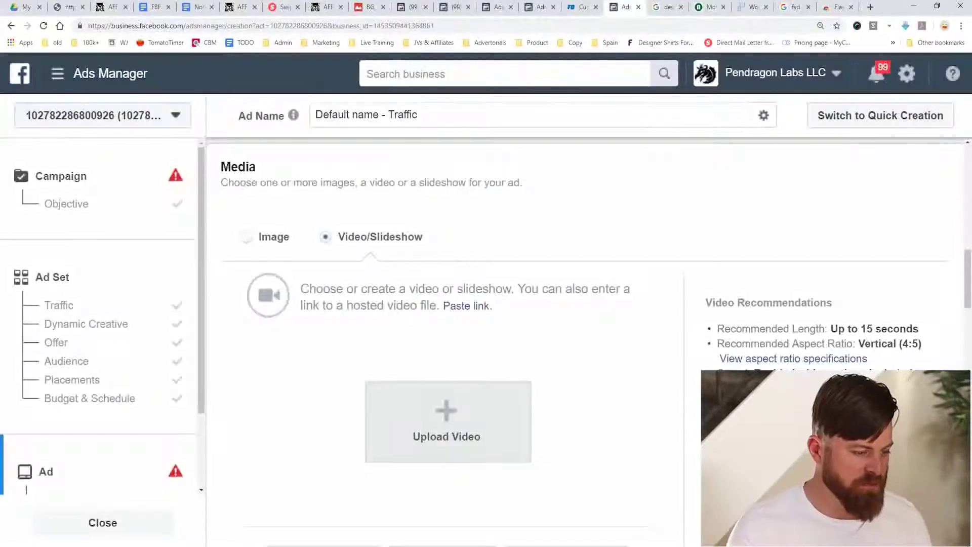
left_click(446, 421)
left_click(46, 90)
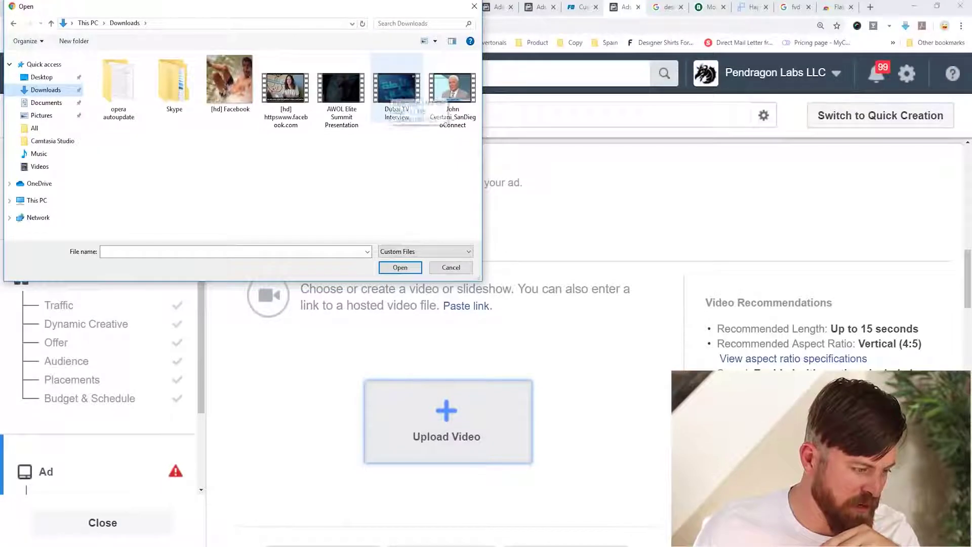
left_click(397, 89)
double_click(452, 88)
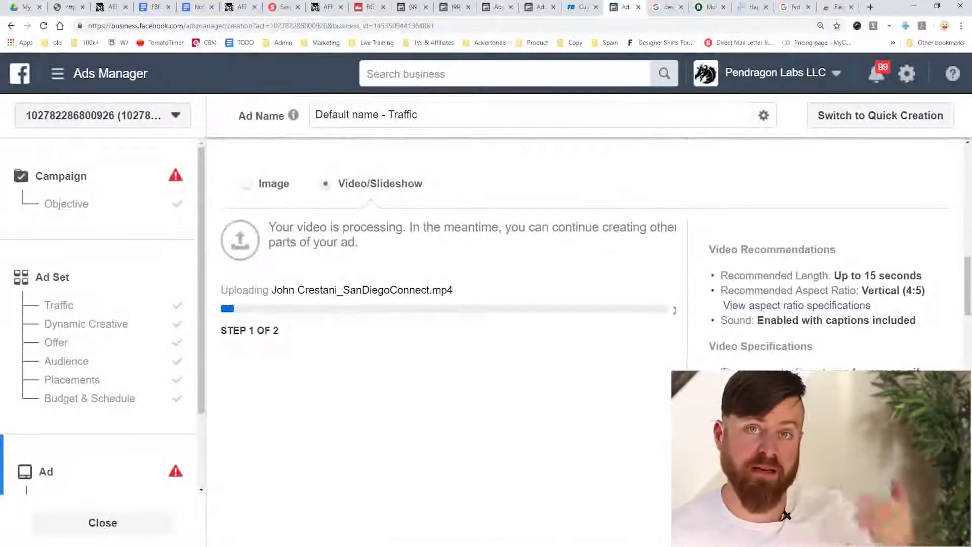
- Review the ad's Links section, including the primary text, website URL, headline and call-to-action fields
scroll(440, 304, "down", 4)
scroll(441, 304, "down", 6)
left_click(383, 337)
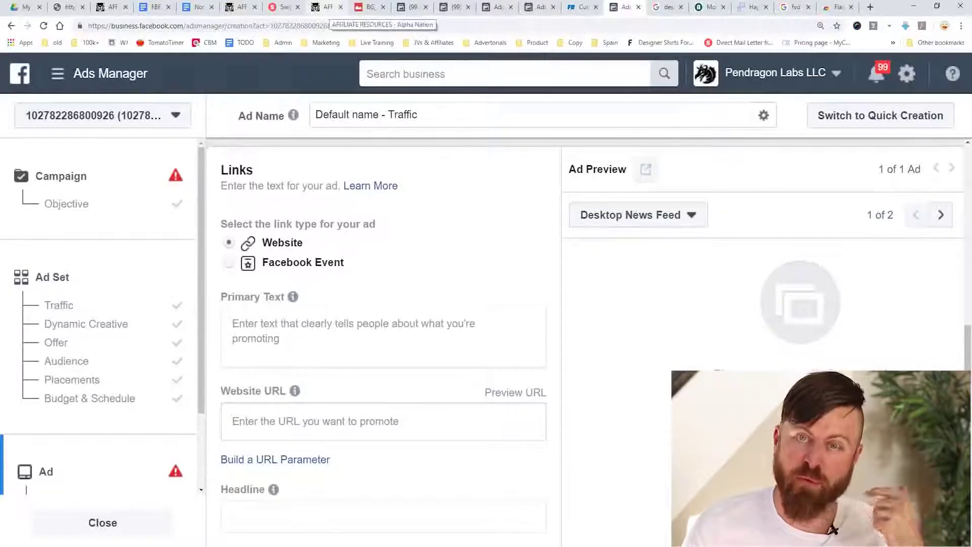
scroll(385, 329, "down", 3)
scroll(385, 329, "up", 4)
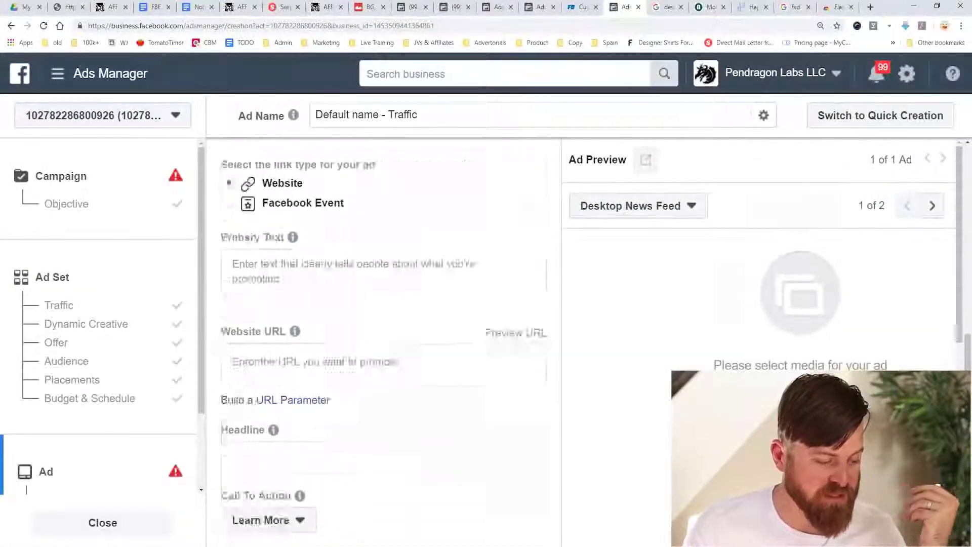
- On the Alpha Nation affiliate resources page, open The Flat Belly Fix email swipe document and find its Evergreen Swipes
left_click(326, 7)
scroll(486, 304, "down", 3)
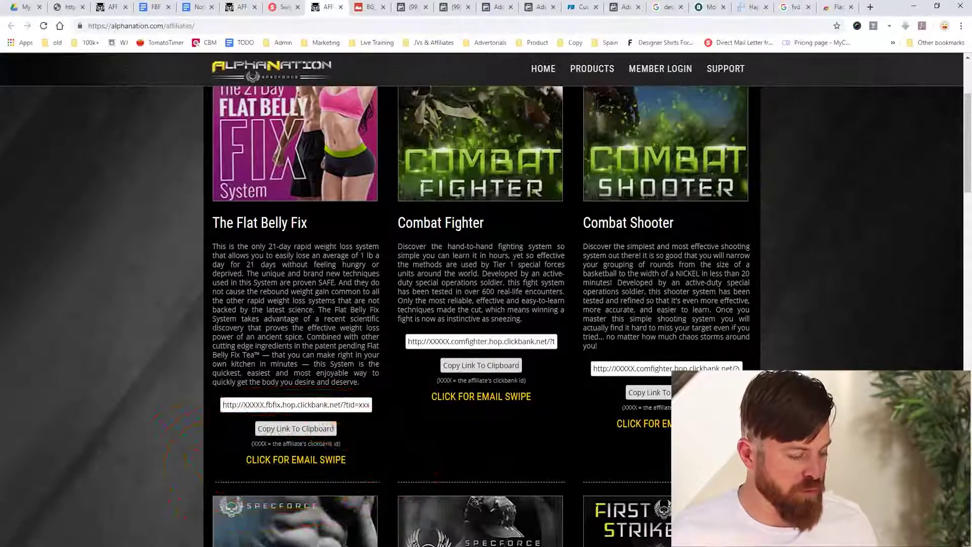
key("ctrl+plus")
key("ctrl+plus")
key("ctrl+plus")
scroll(486, 304, "down", 3)
scroll(487, 304, "up", 5)
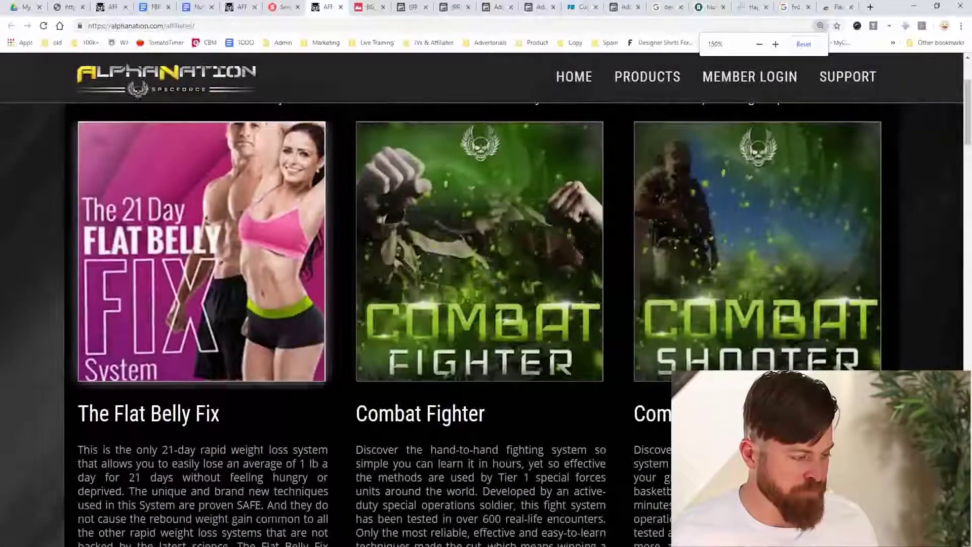
scroll(203, 349, "down", 6)
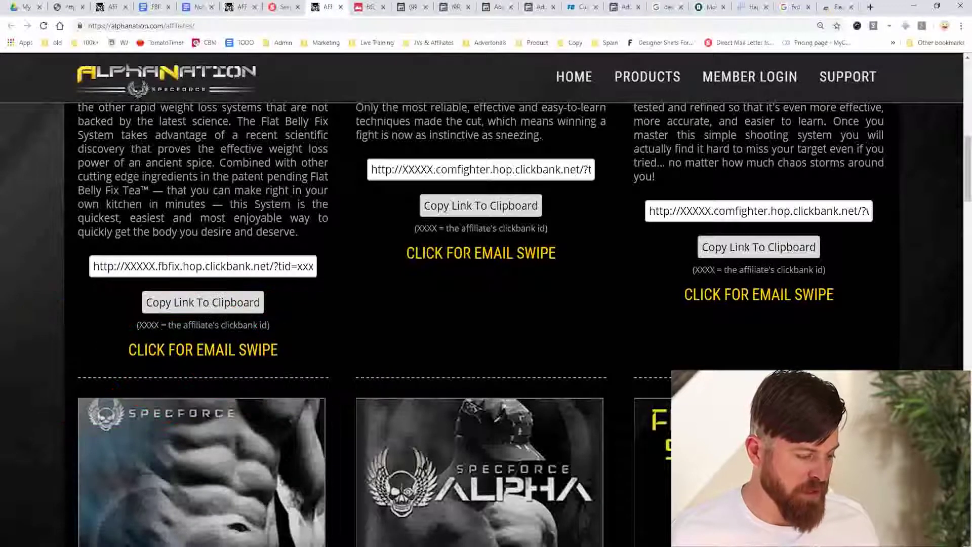
left_click(203, 350)
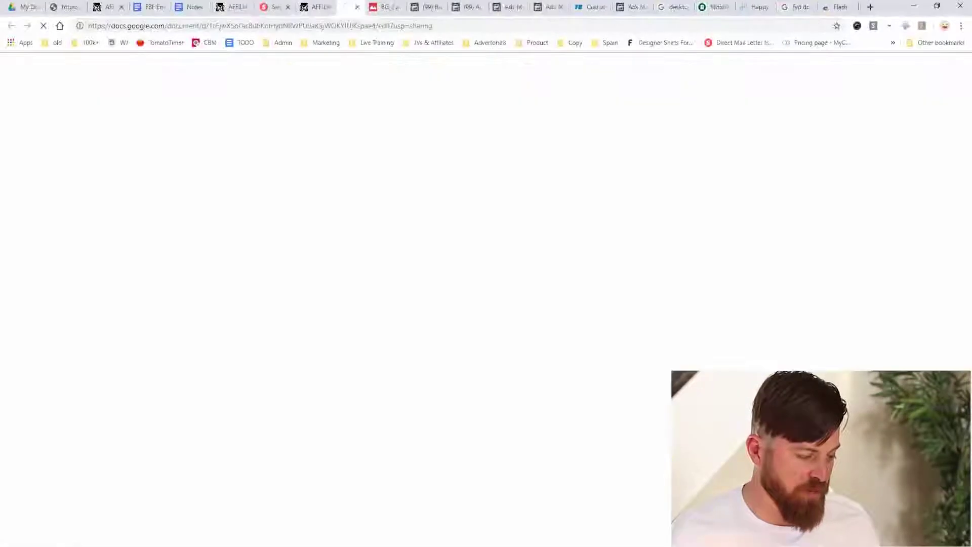
scroll(481, 324, "down", 5)
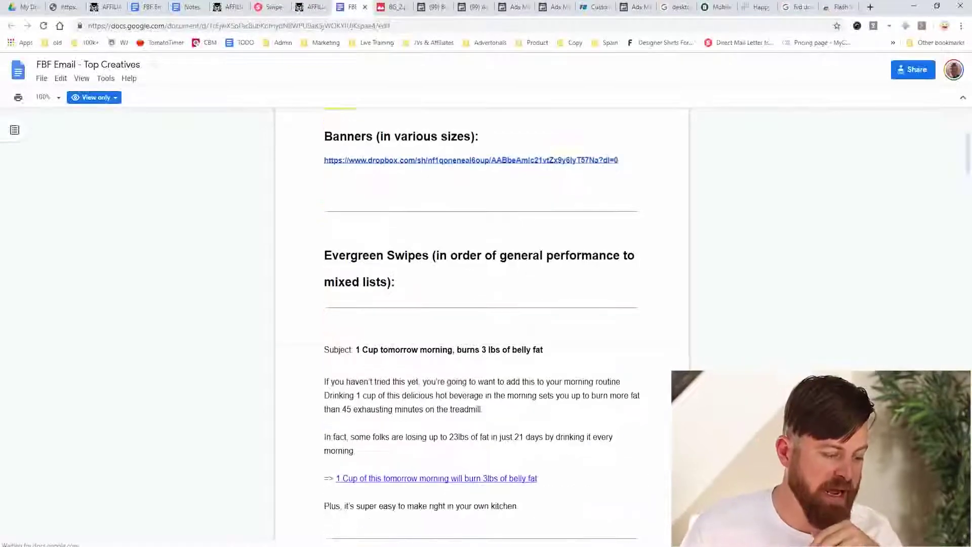
scroll(481, 325, "down", 1)
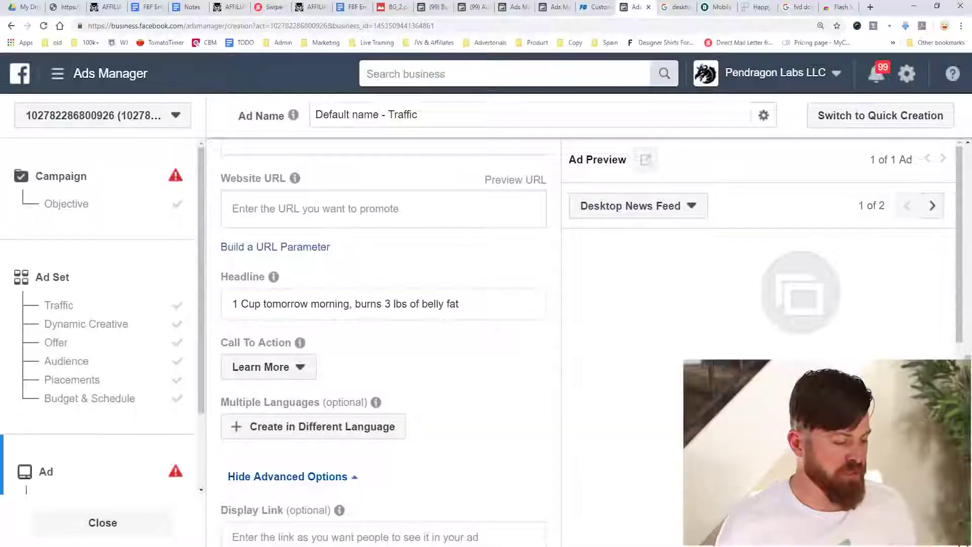
- Try to bring the body of the "1 Cup tomorrow morning" swipe into the ad's primary text
scroll(384, 354, "up", 5)
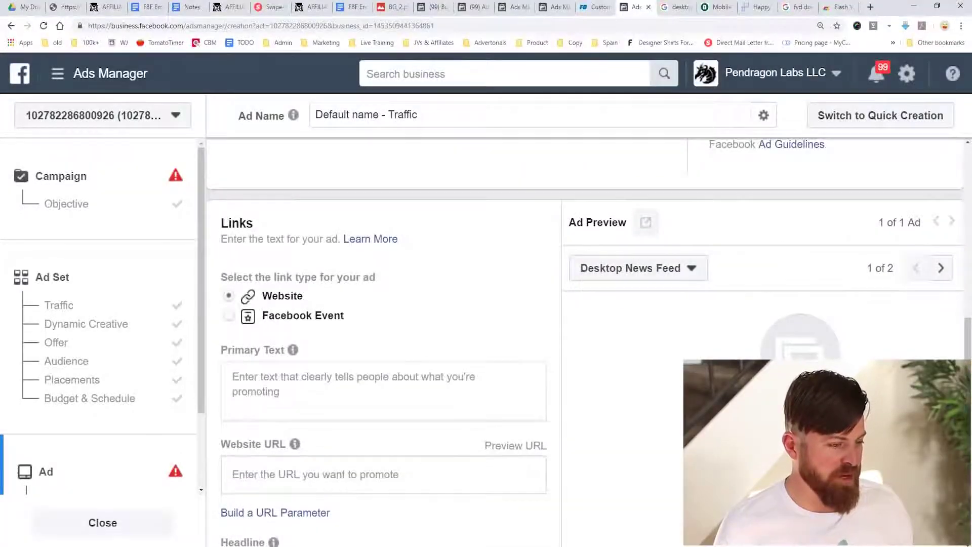
left_click(268, 6)
left_click(353, 7)
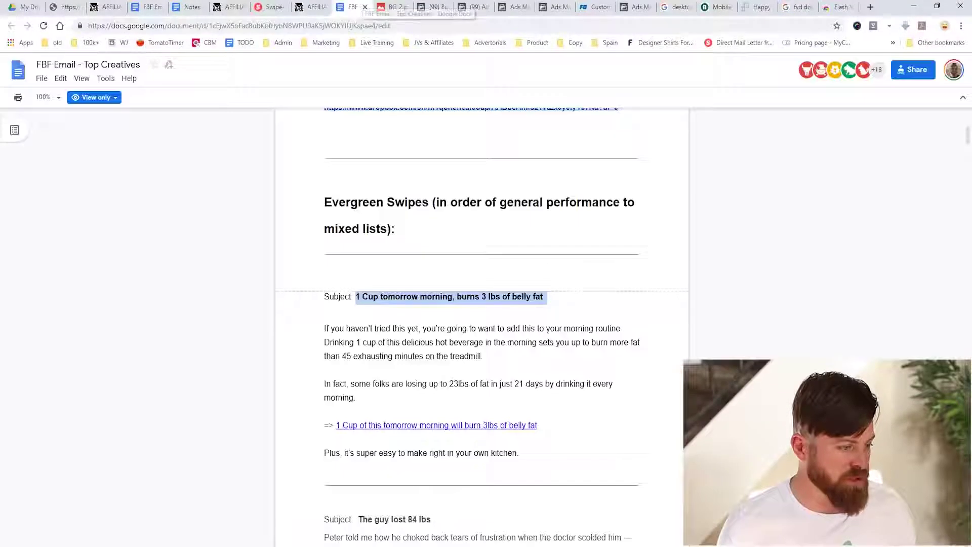
left_click_drag(324, 328, 522, 454)
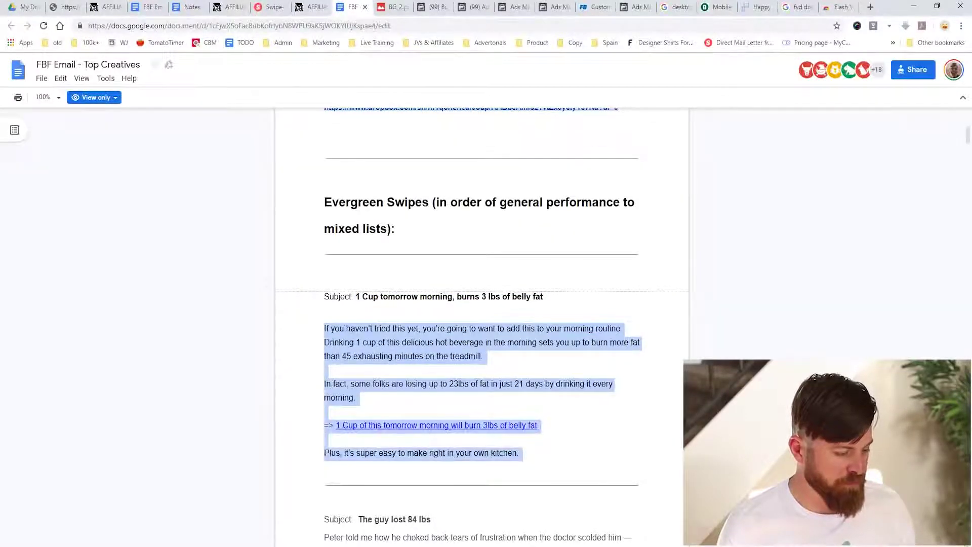
left_click(636, 7)
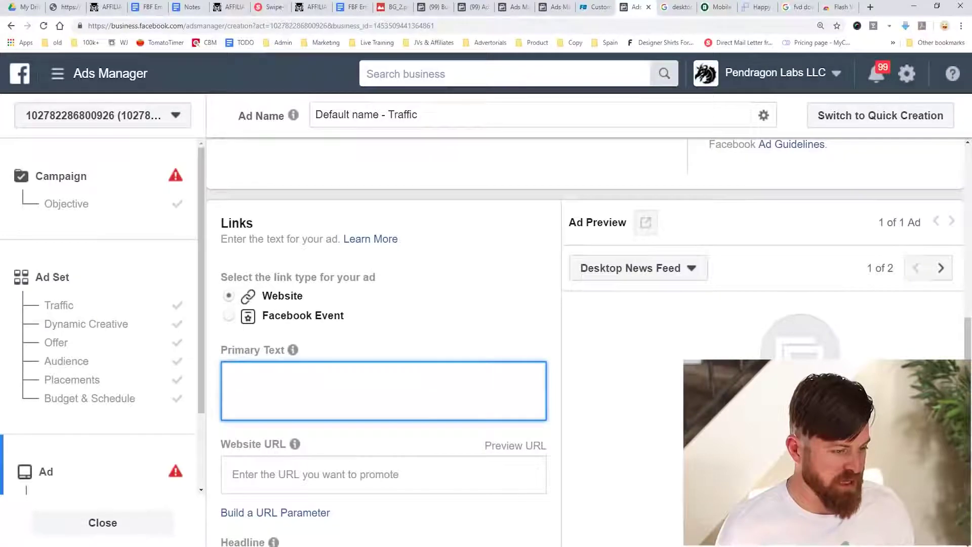
- Look over the Flat Belly Fix creatives document and outline the first evergreen email swipe
left_click(349, 7)
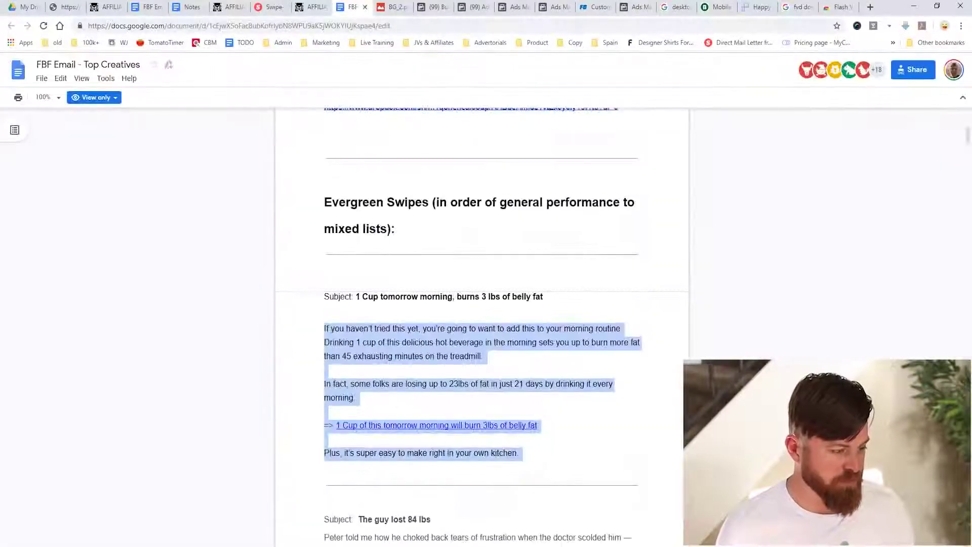
scroll(481, 324, "up", 6)
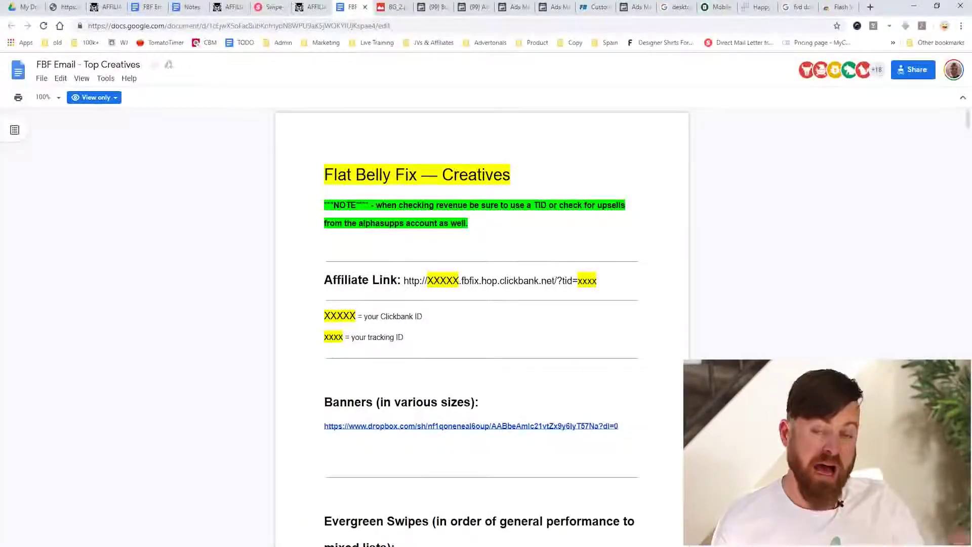
scroll(481, 324, "down", 6)
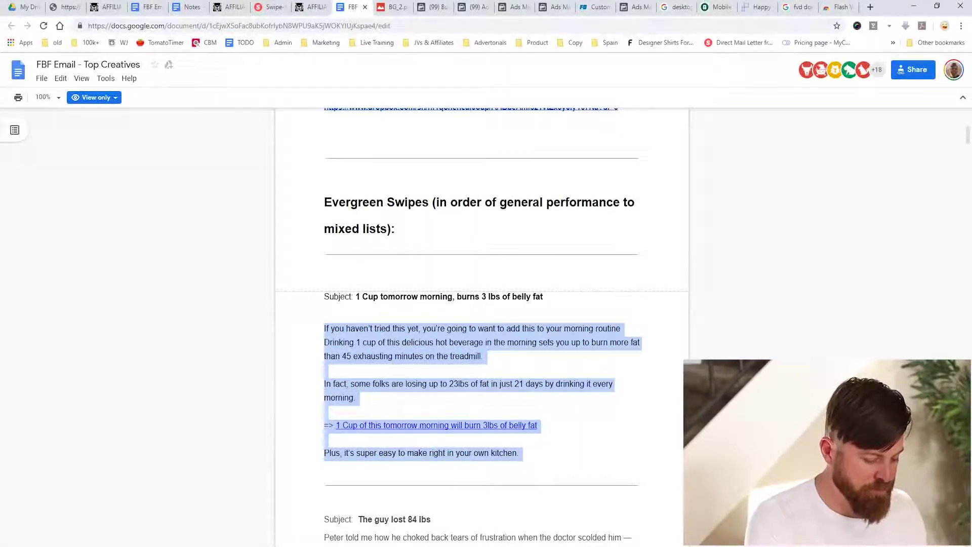
mouse_move(289, 470)
left_mouse_down()
mouse_move(788, 385)
mouse_move(332, 256)
left_mouse_up()
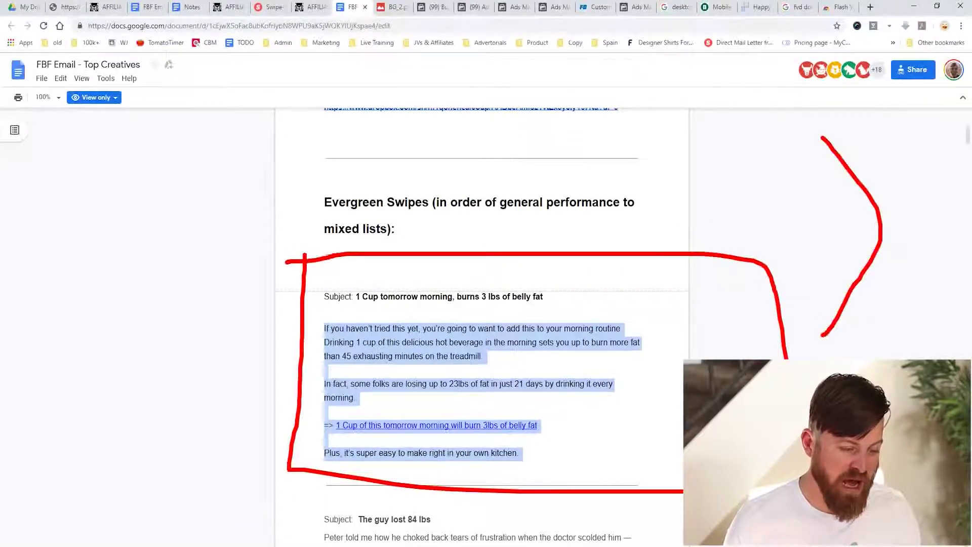
key("Escape")
left_click(859, 510)
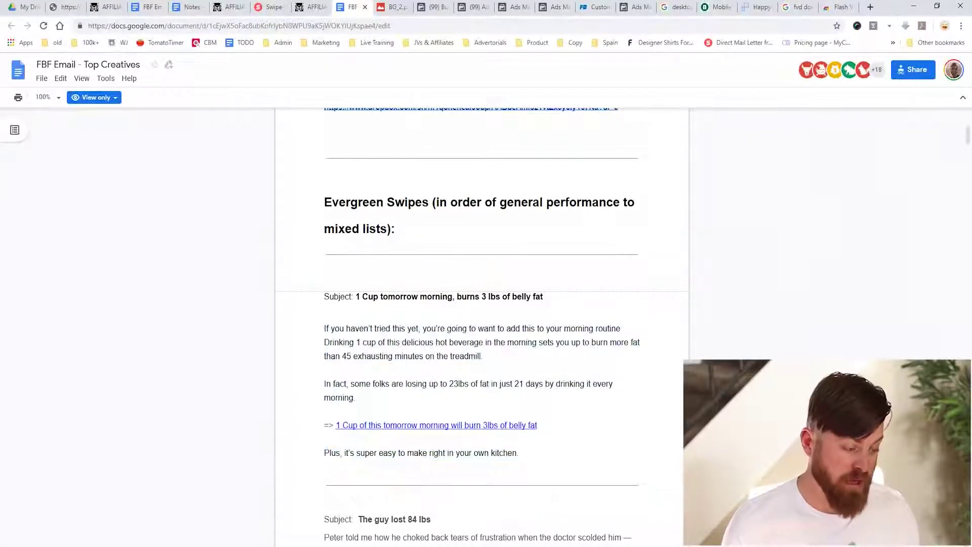
- Copy the body of the "1 Cup tomorrow morning" email swipe and paste it into the ad's Primary Text
left_click_drag(522, 454, 326, 313)
key("ctrl+c")
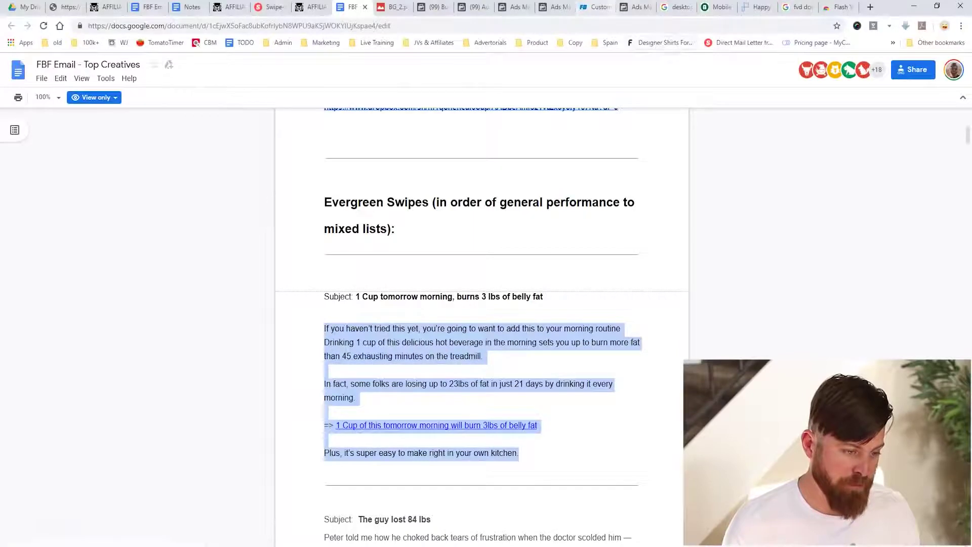
left_click(637, 6)
scroll(445, 304, "up", 10)
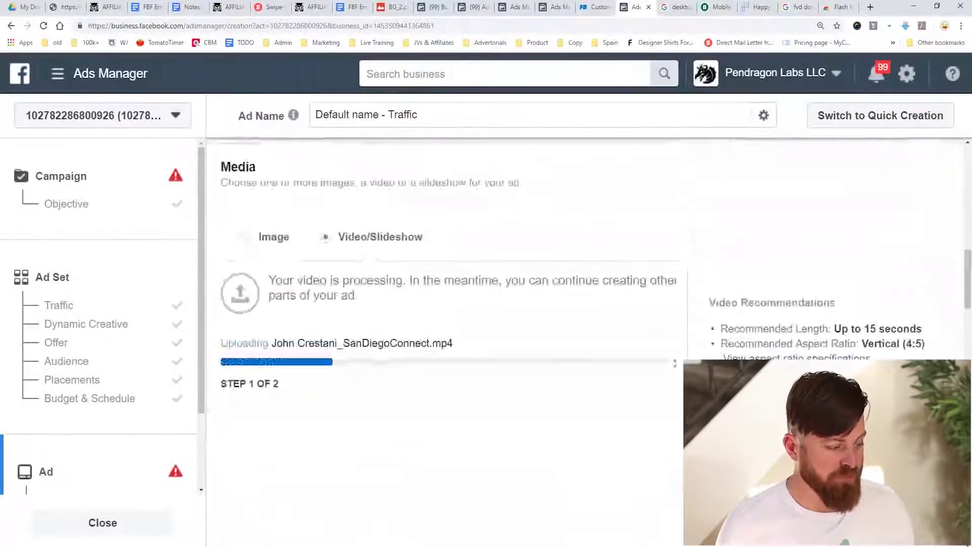
scroll(446, 304, "down", 1)
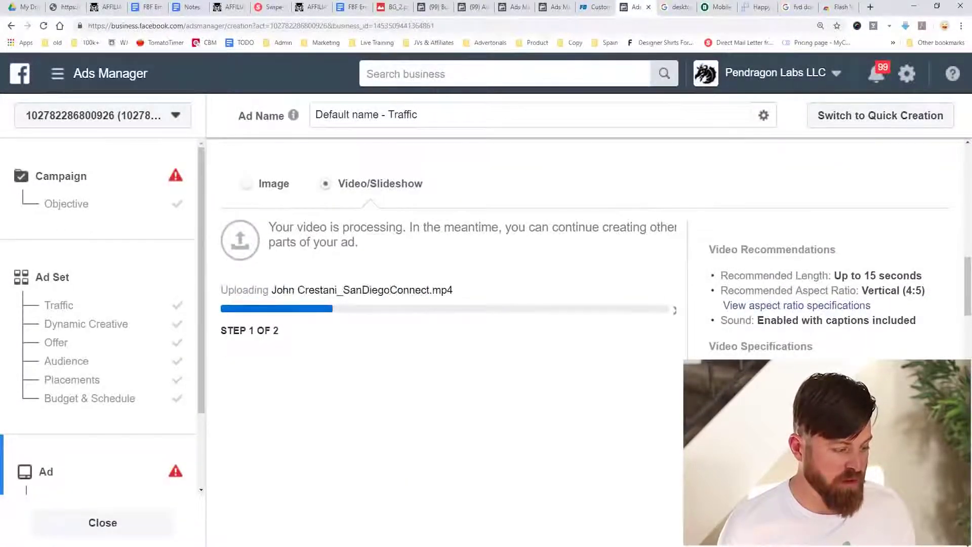
scroll(445, 304, "down", 10)
left_click(384, 284)
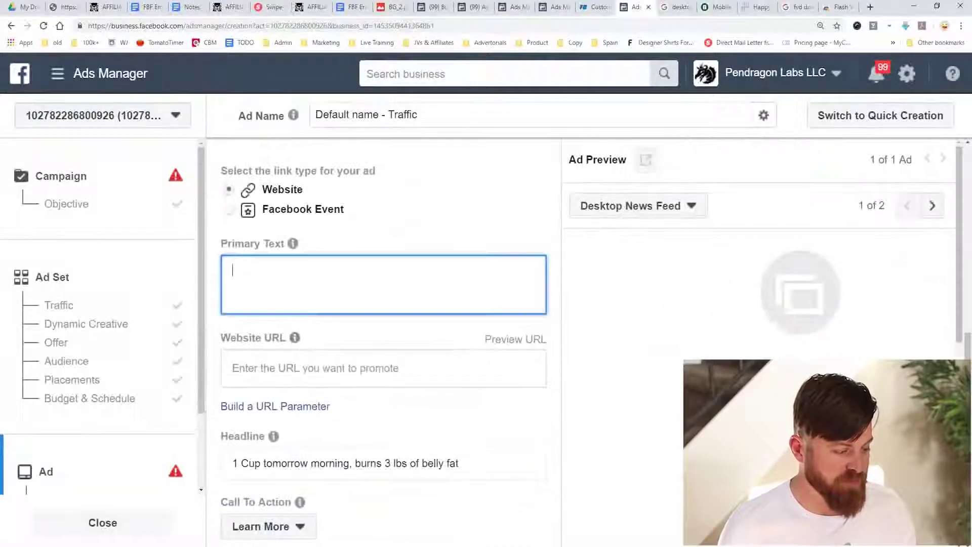
right_click(257, 275)
left_click(282, 358)
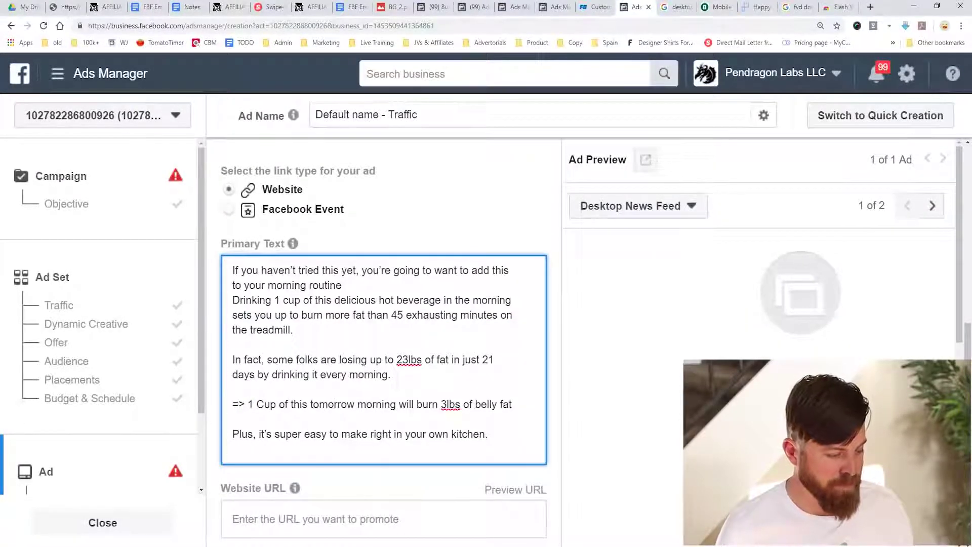
left_click_drag(512, 404, 240, 404)
key("BackSpace")
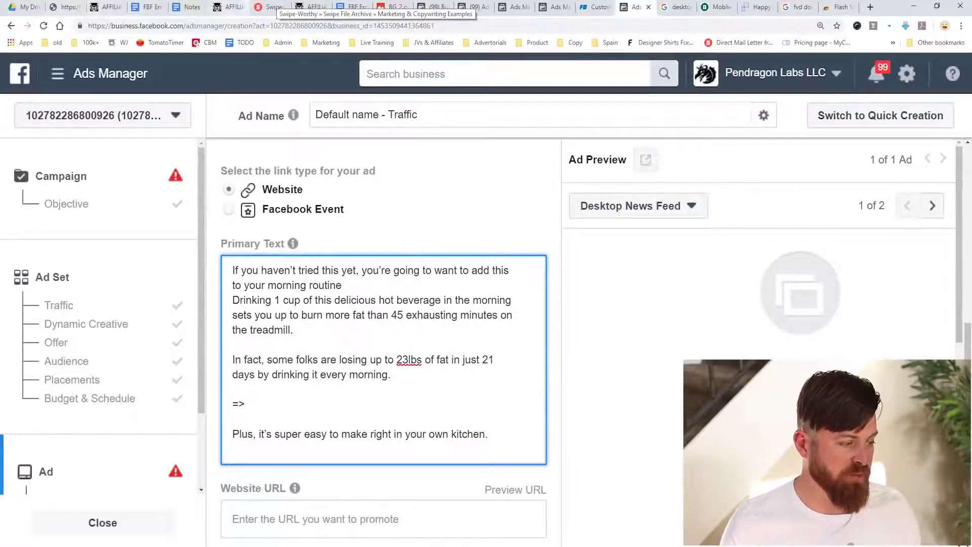
type("h")
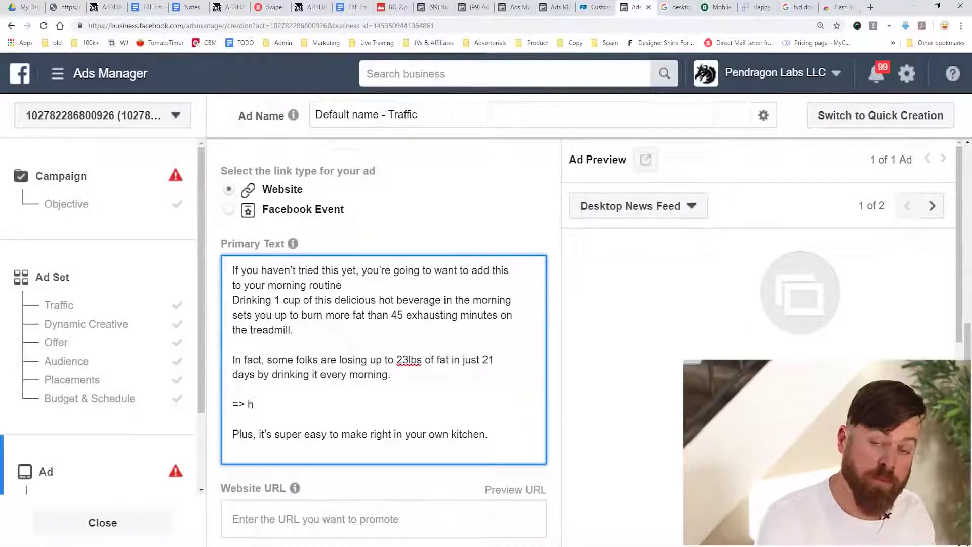
type("ttp://")
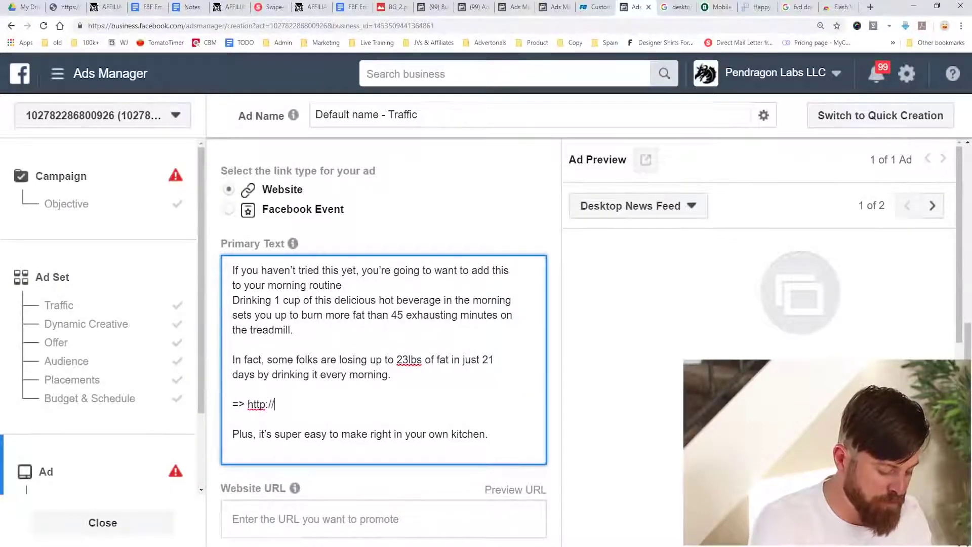
type("weightlosssecrets.")
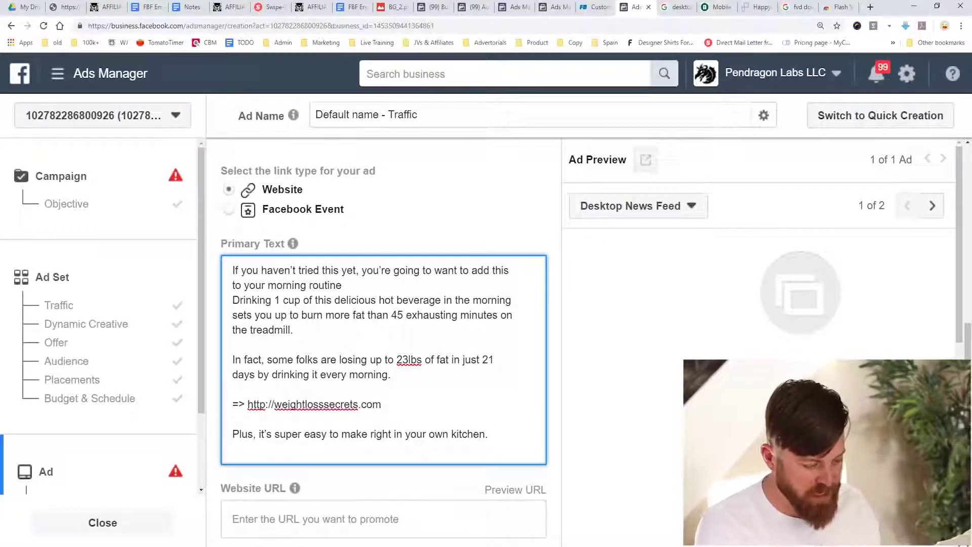
type("com")
key("ctrl+shift+Left")
key("ctrl+shift+Left")
key("ctrl+shift+Left")
key("ctrl+c")
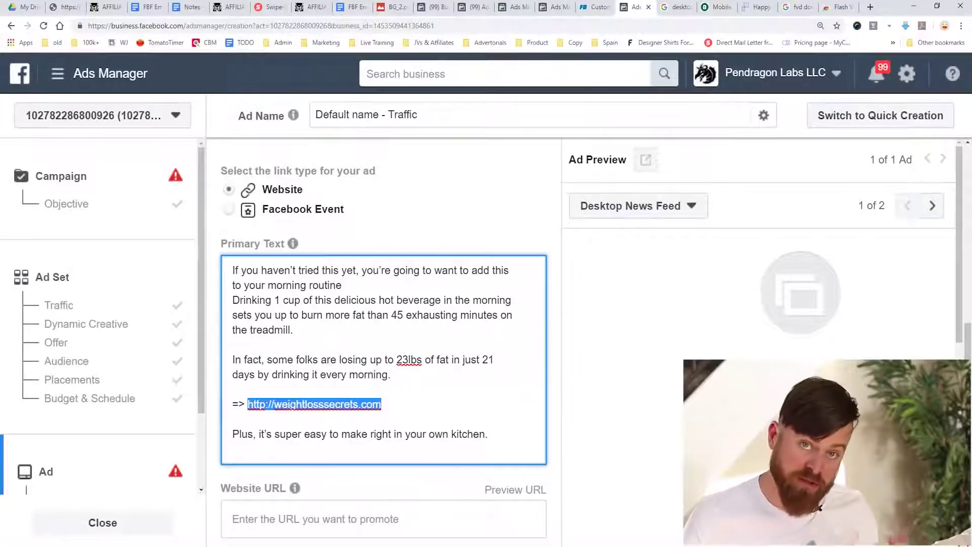
scroll(385, 385, "down", 2)
left_click(408, 413)
key("shift+Tab")
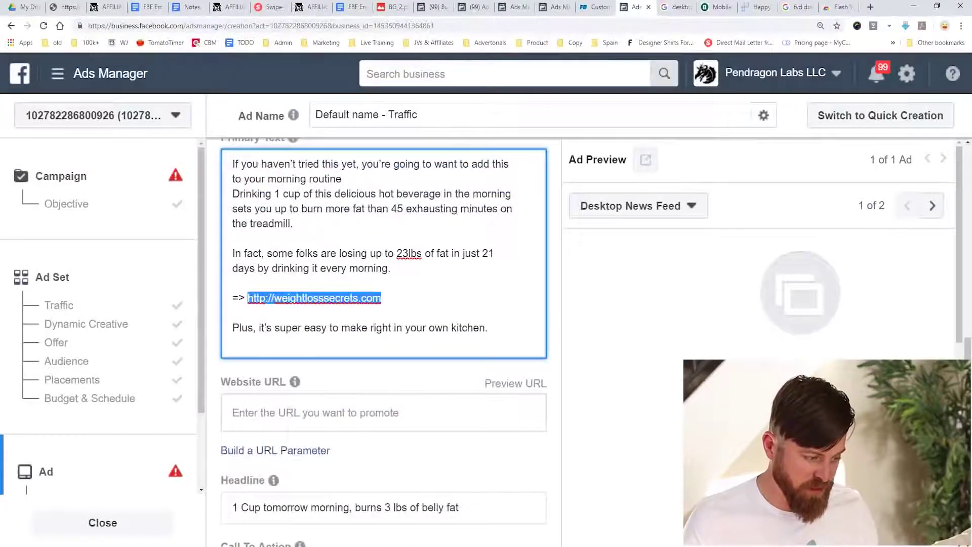
right_click(259, 407)
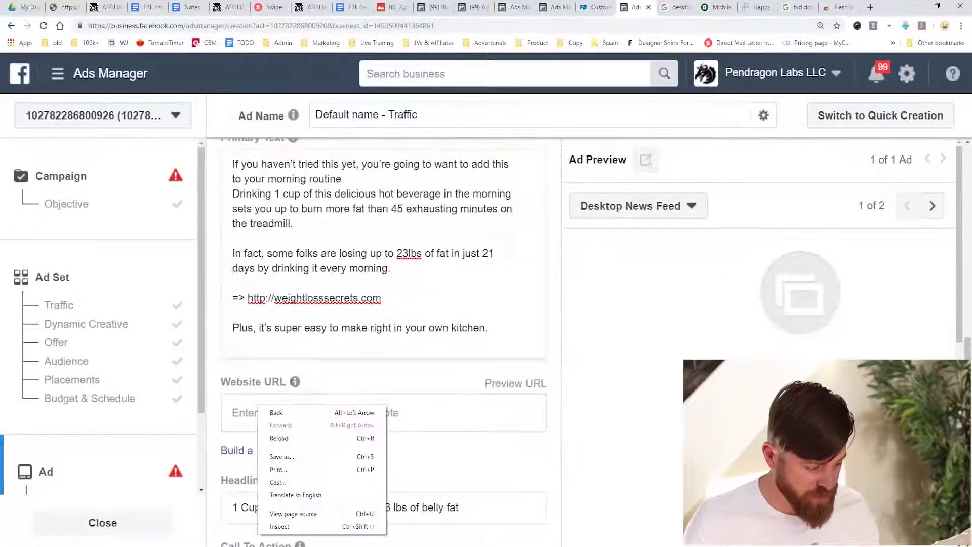
left_click(248, 412)
key("ctrl+v")
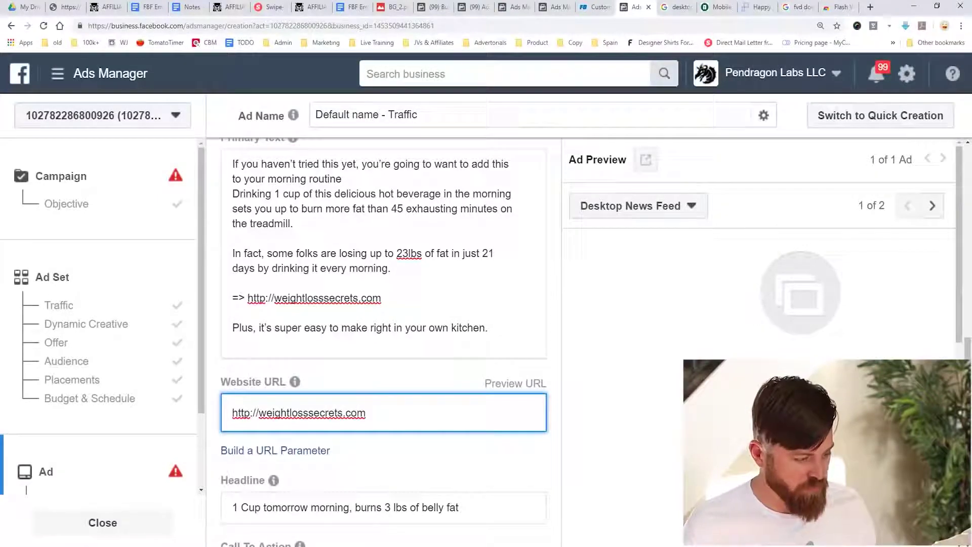
scroll(385, 329, "down", 1)
scroll(385, 330, "up", 12)
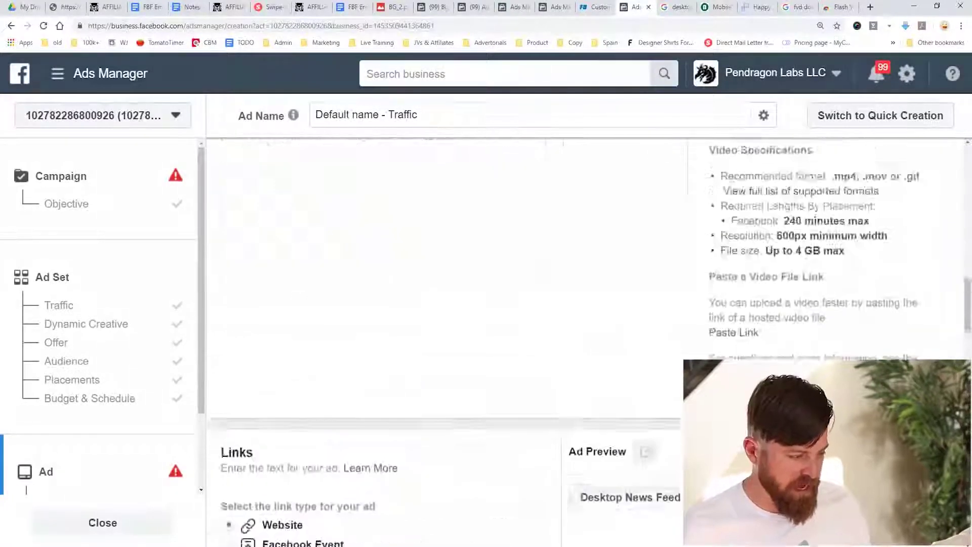
- Switch the ad's media to Image and pick a free stock photo of a smiling woman pointing on a teal background
scroll(440, 330, "down", 3)
left_click(246, 237)
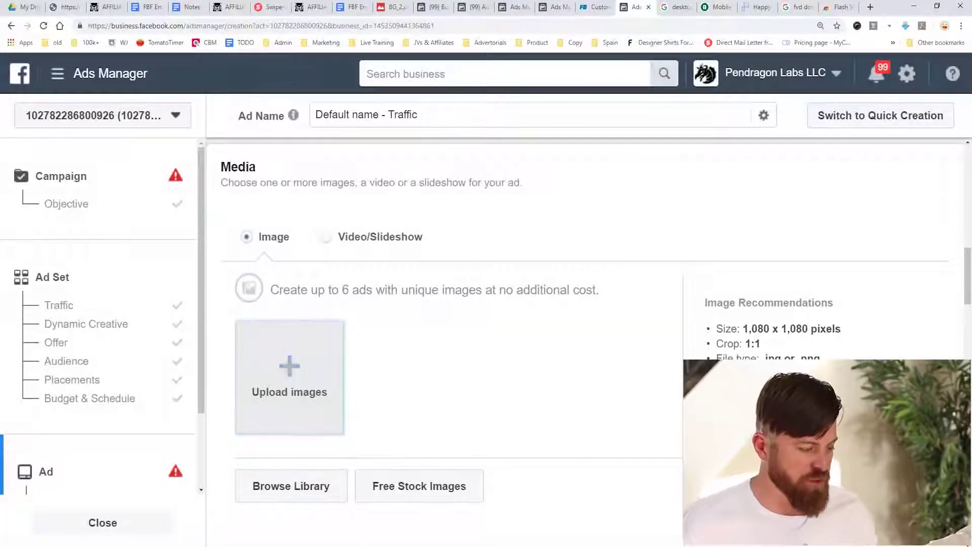
scroll(385, 354, "down", 1)
left_click(303, 432)
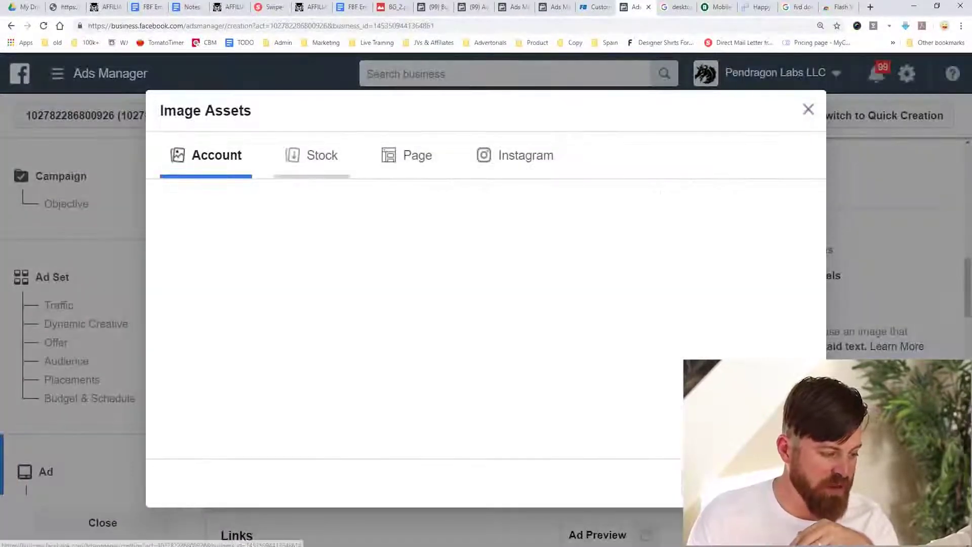
left_click(312, 155)
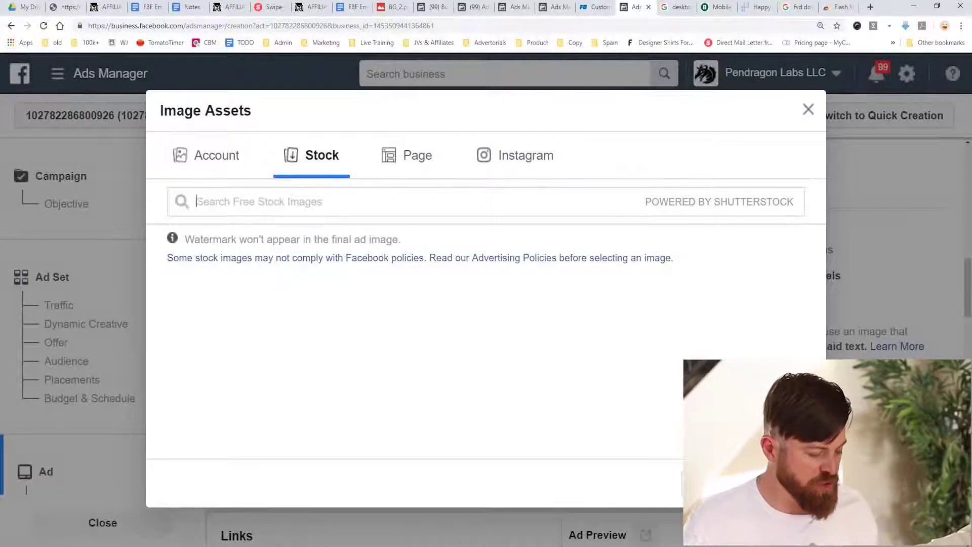
type("h")
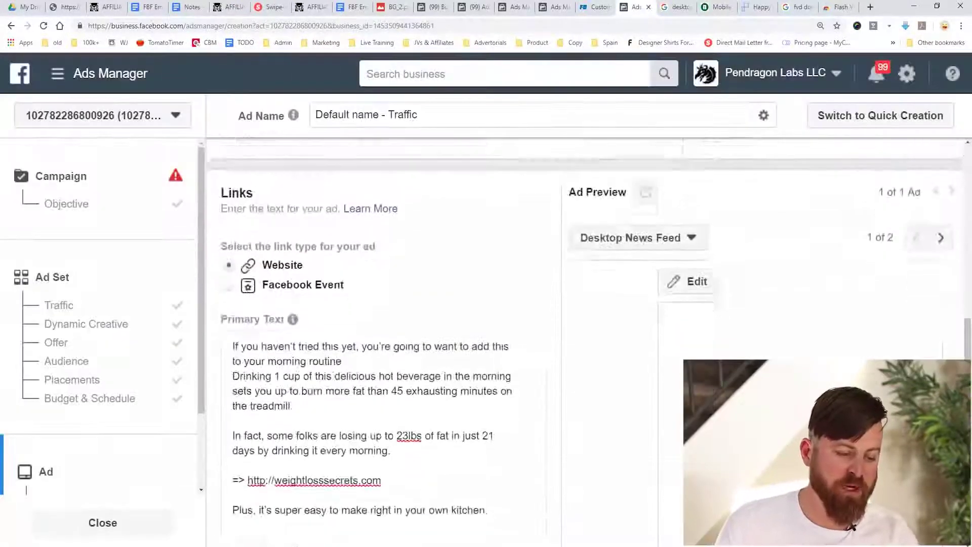
- Review the ad's text, URL, headline and Desktop News Feed preview, plus the advanced options and conversion tracking through to the final confirmation area
scroll(385, 330, "down", 2)
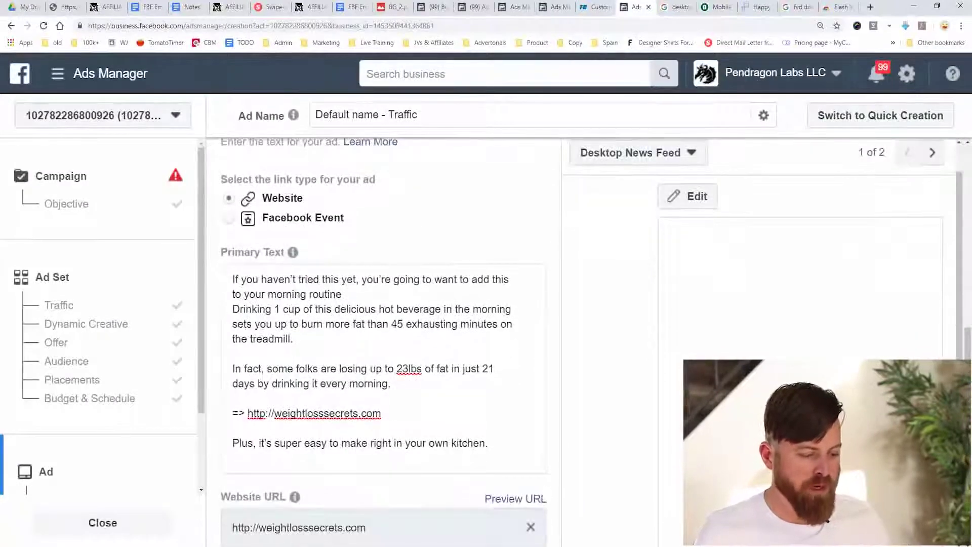
scroll(689, 198, "up", 3)
scroll(689, 198, "down", 2)
scroll(385, 329, "down", 1)
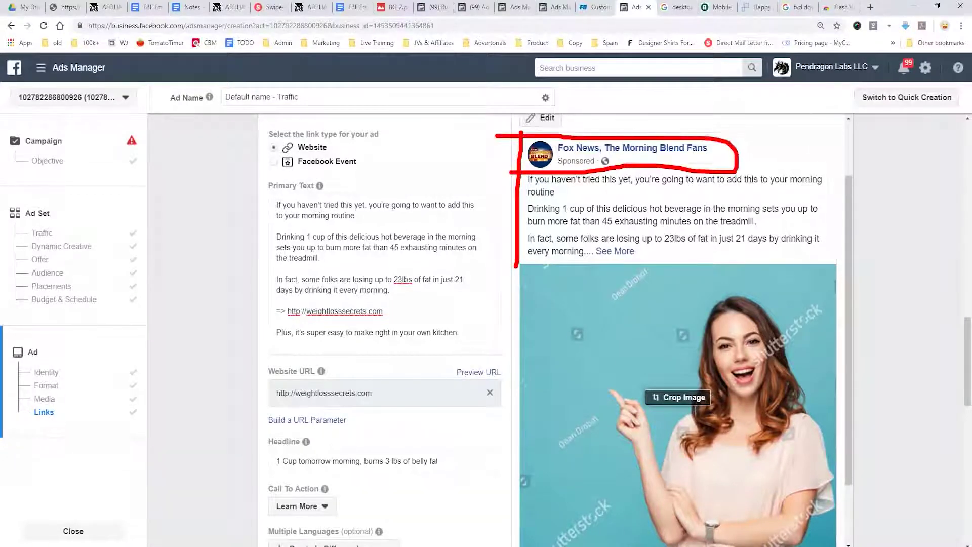
key("Escape")
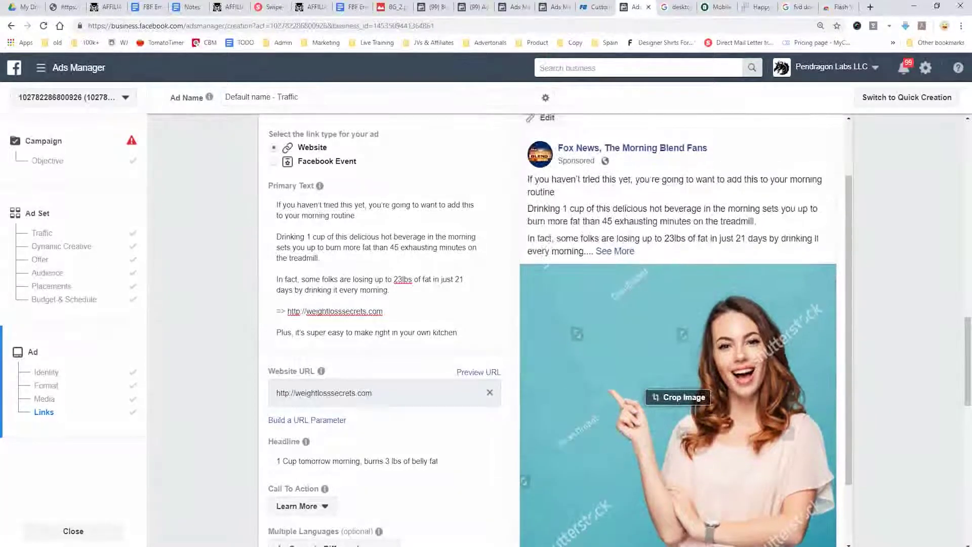
scroll(679, 329, "down", 2)
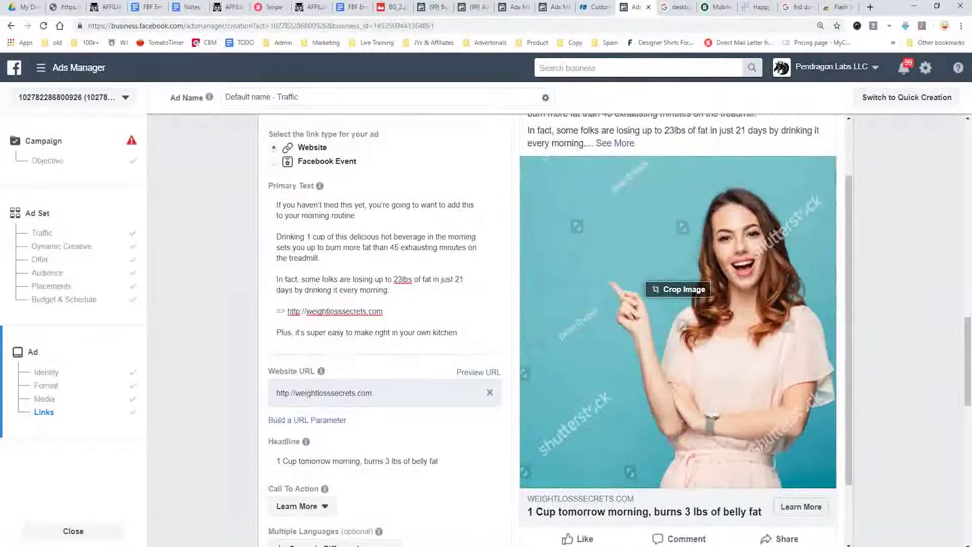
scroll(679, 329, "up", 2)
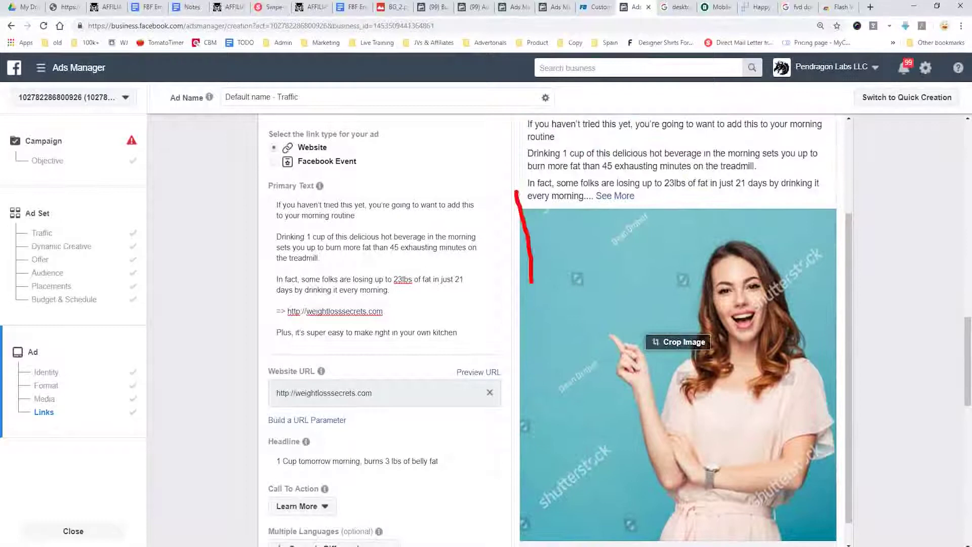
scroll(385, 329, "down", 6)
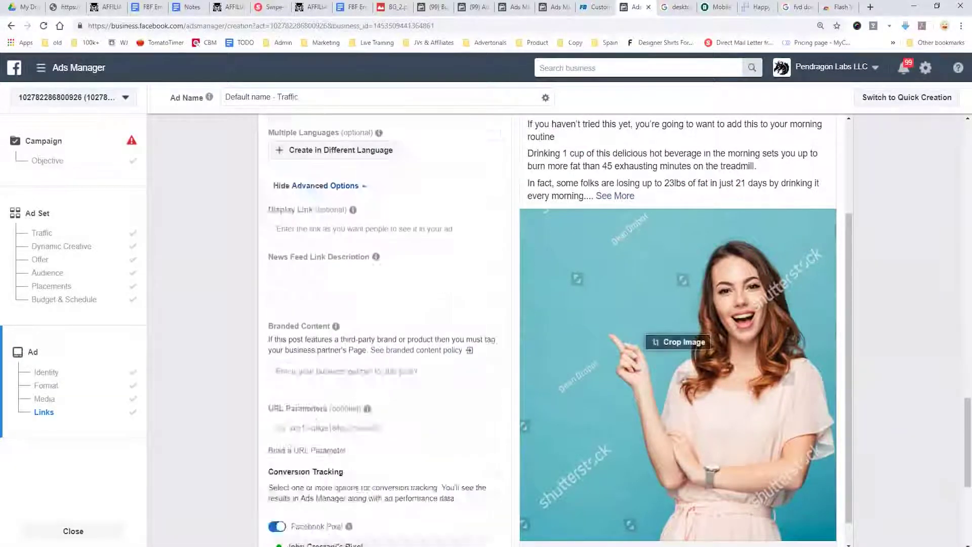
scroll(557, 329, "down", 5)
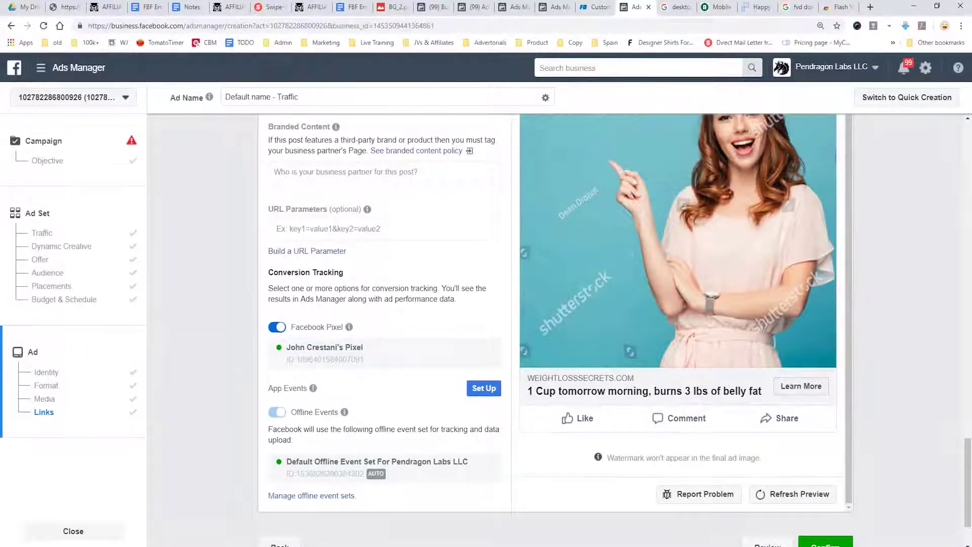
scroll(556, 329, "down", 1)
scroll(557, 330, "up", 2)
scroll(556, 329, "down", 2)
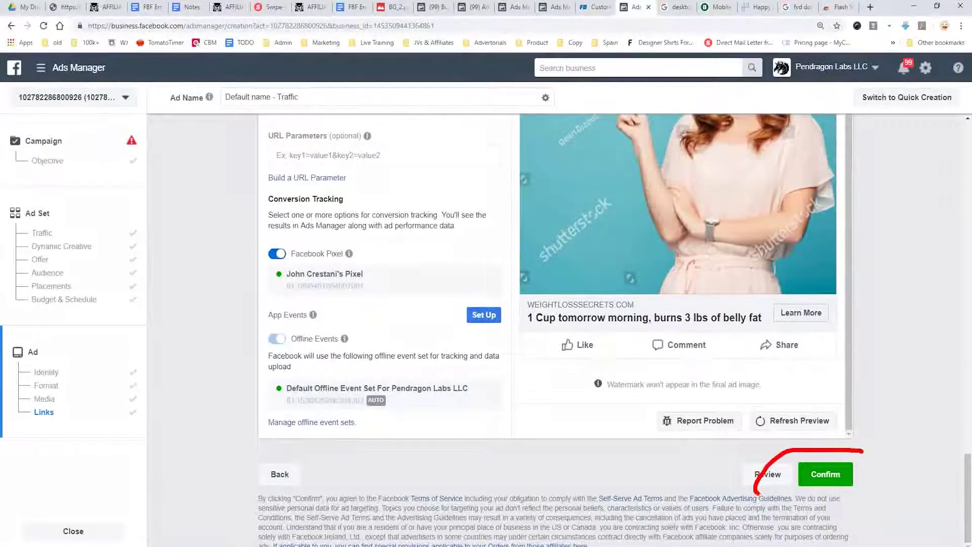
left_click_drag(797, 499, 785, 439)
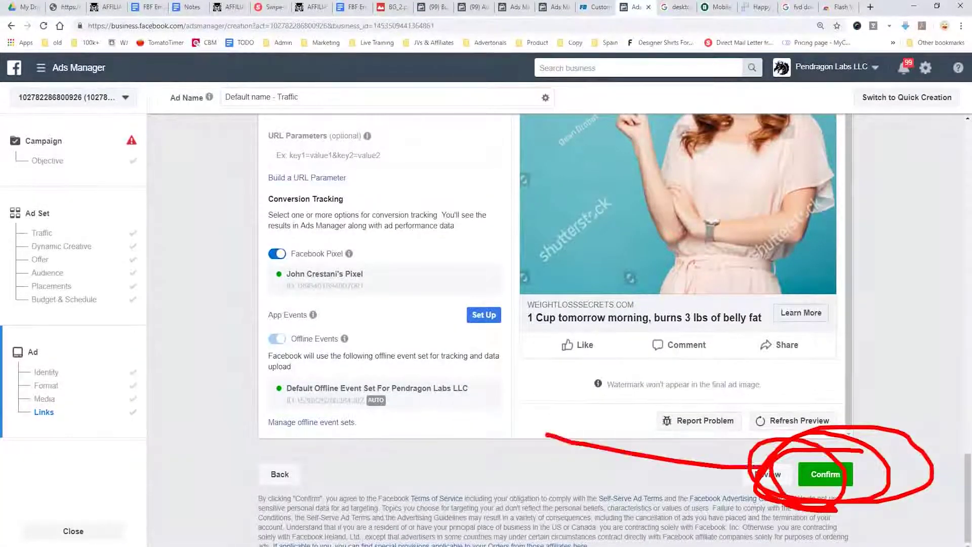